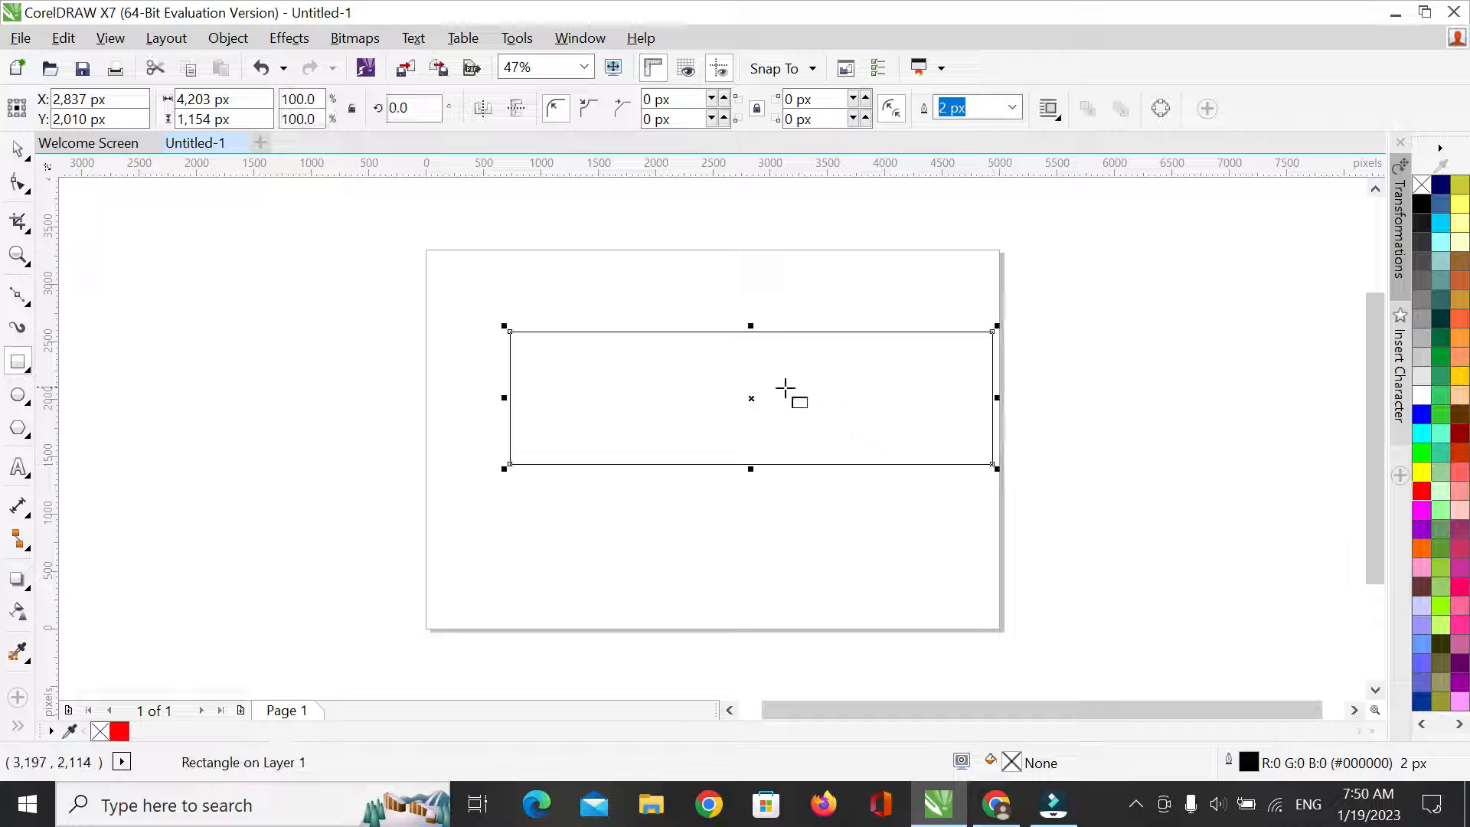
Move the rectangle to the middle of the page and fill it with dark blue #003399
drag(755, 400, 806, 409)
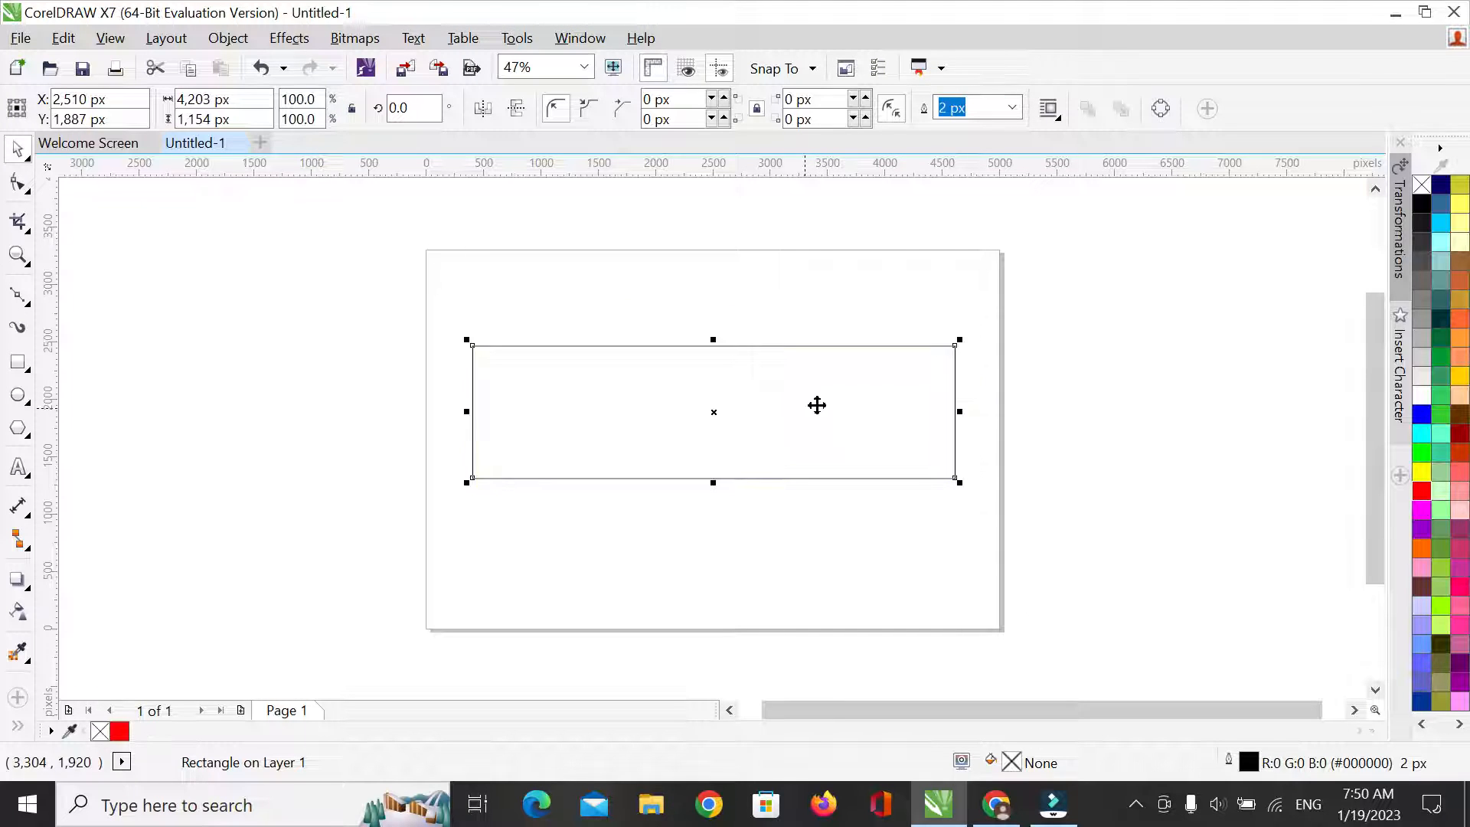
click(1425, 415)
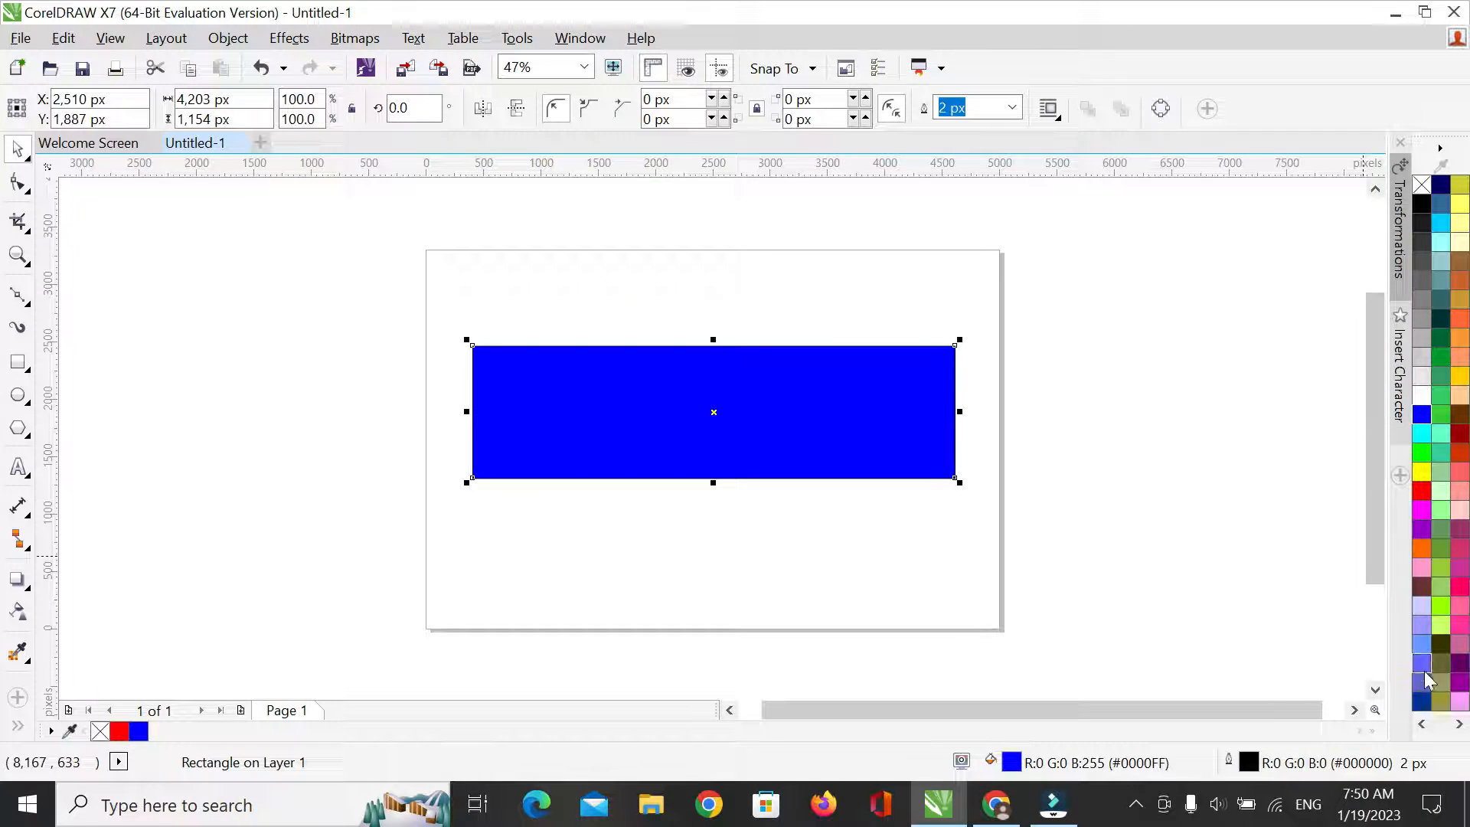
click(1421, 700)
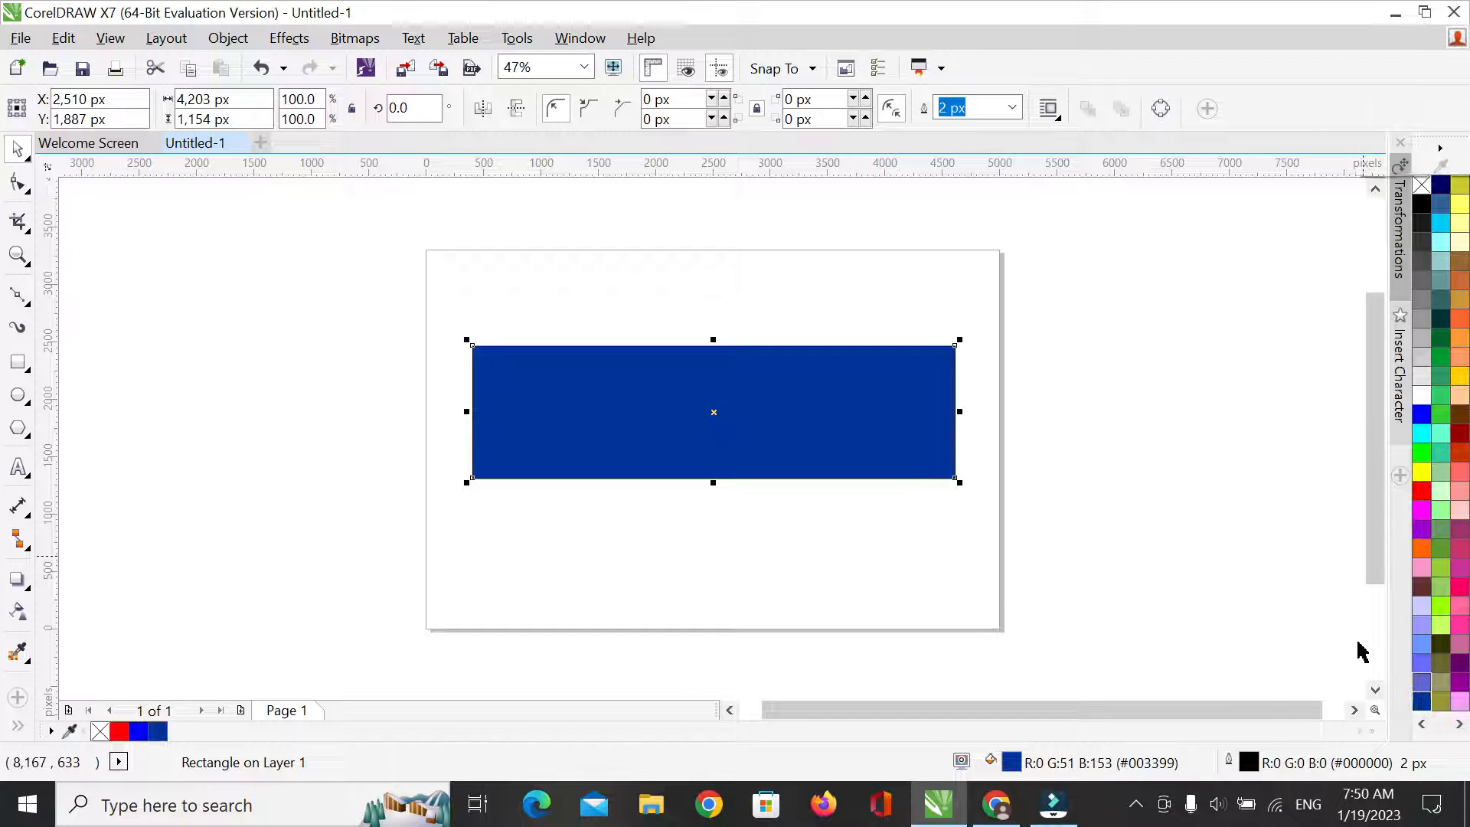
Remove the outline from the dark blue rectangle
click(1220, 315)
click(899, 406)
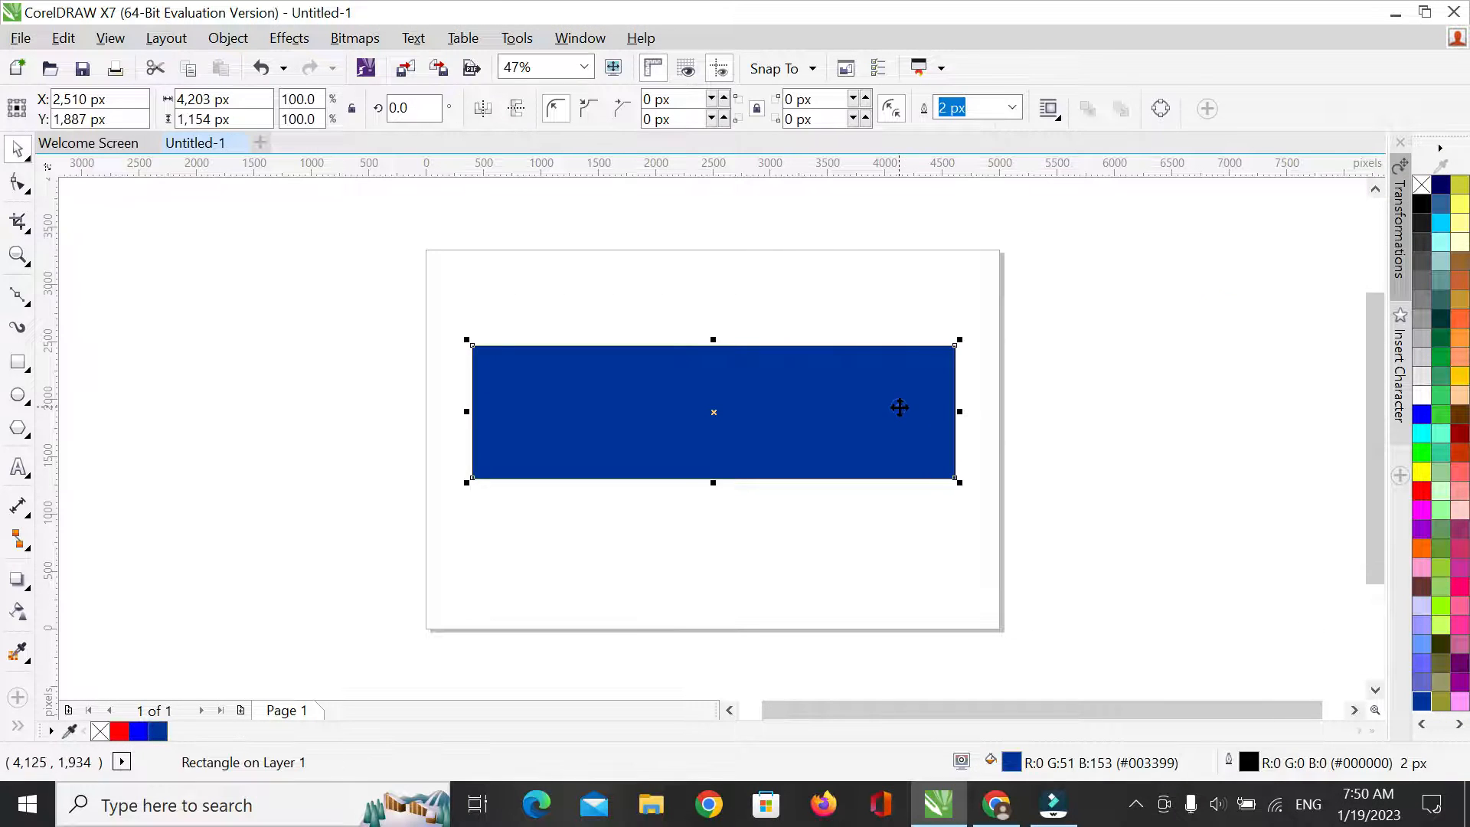
right_click(1422, 186)
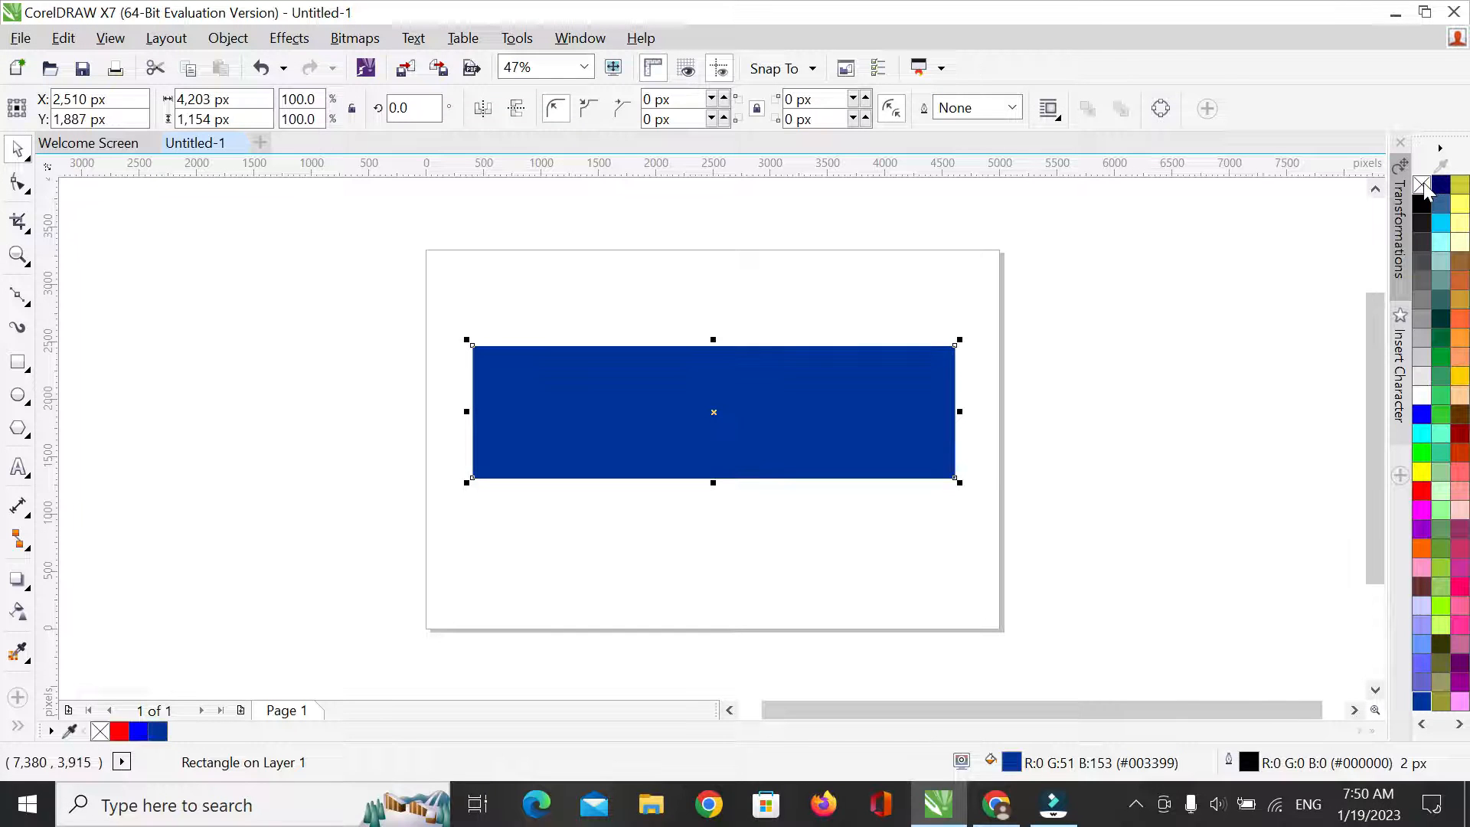
click(1057, 309)
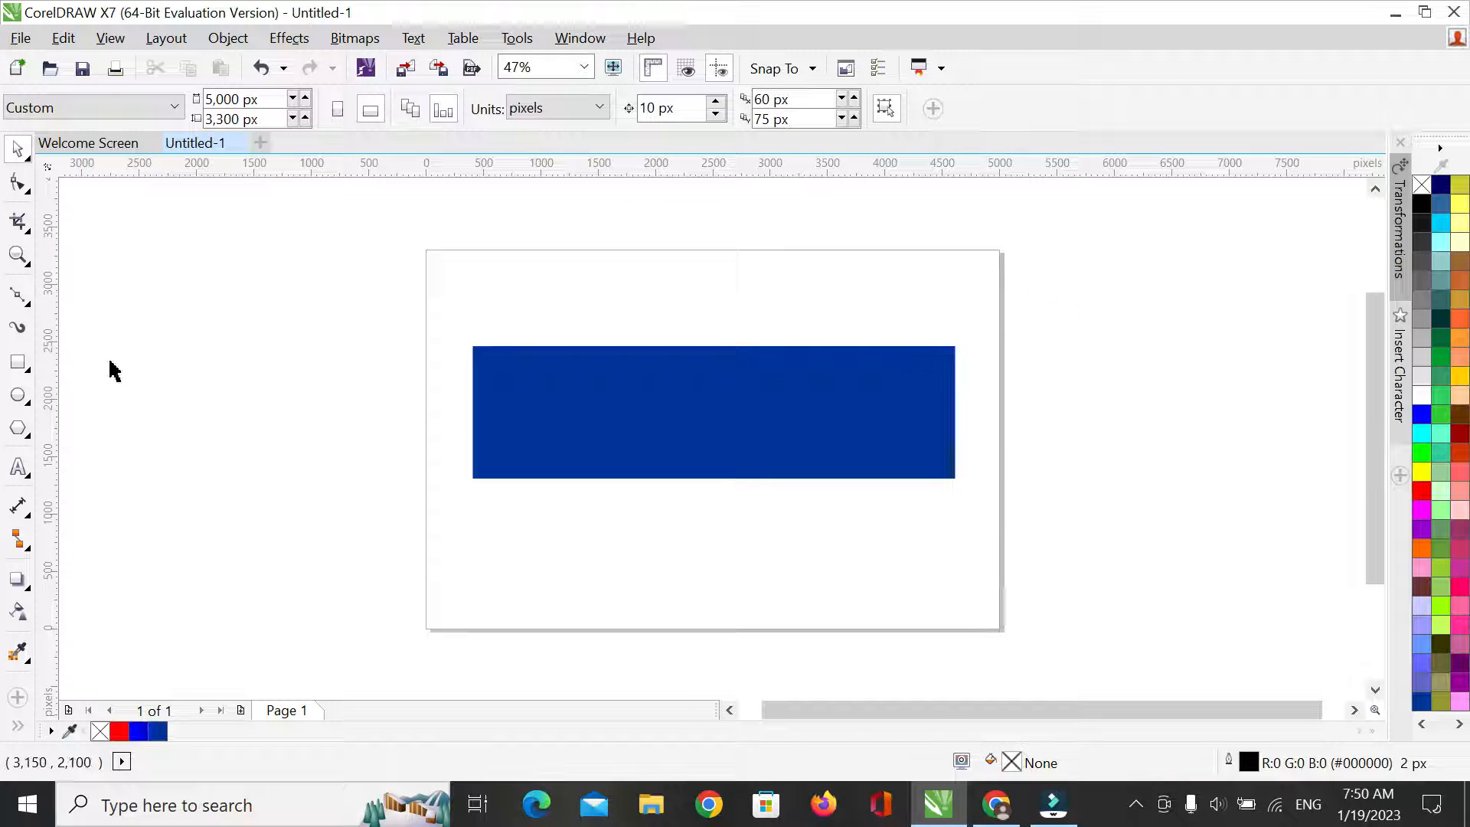
Write "YES BANK" as artistic text above the blue rectangle and enlarge it to about 145 pt
click(18, 467)
click(512, 401)
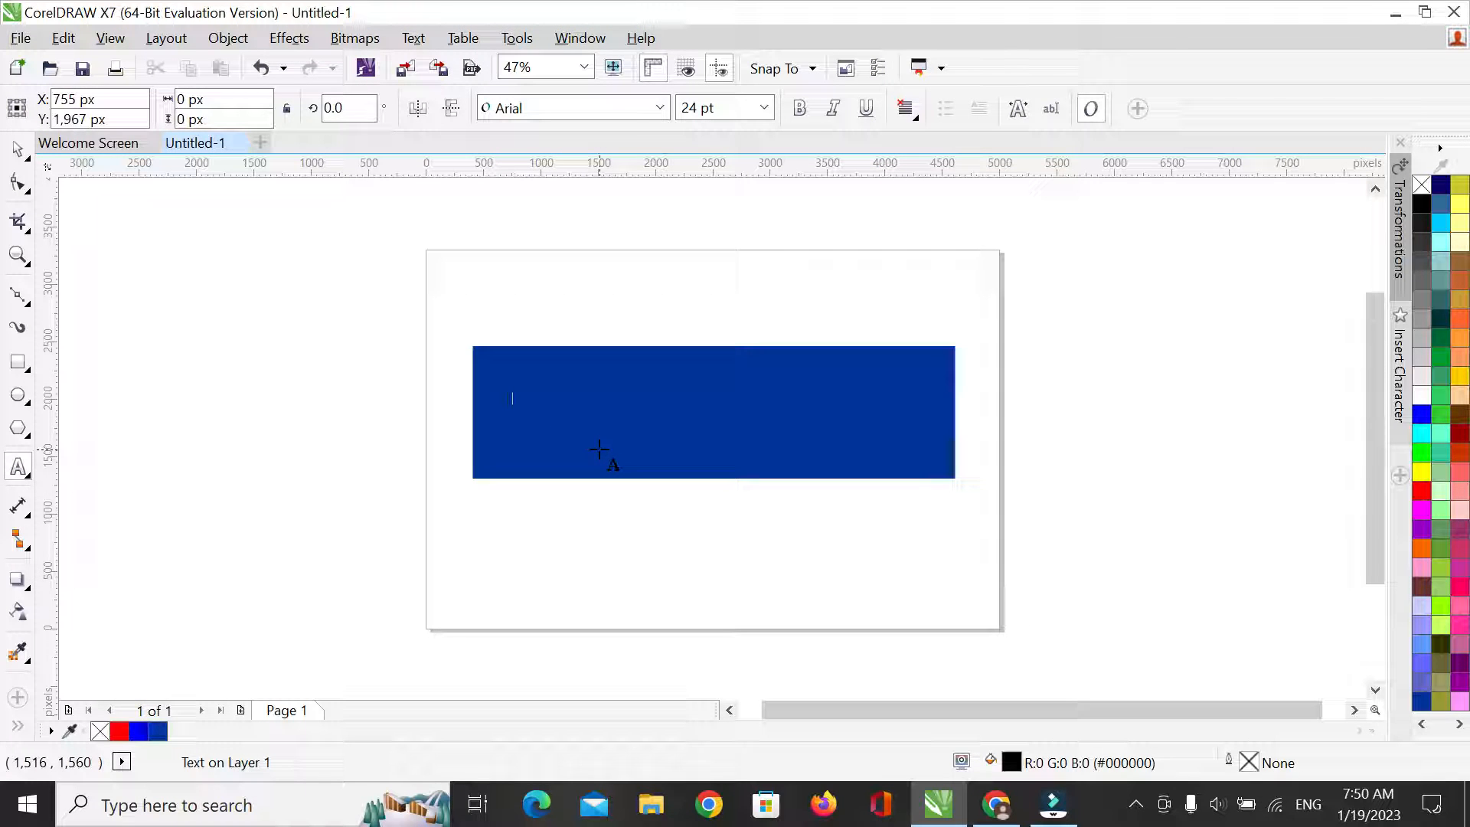
text(Y)
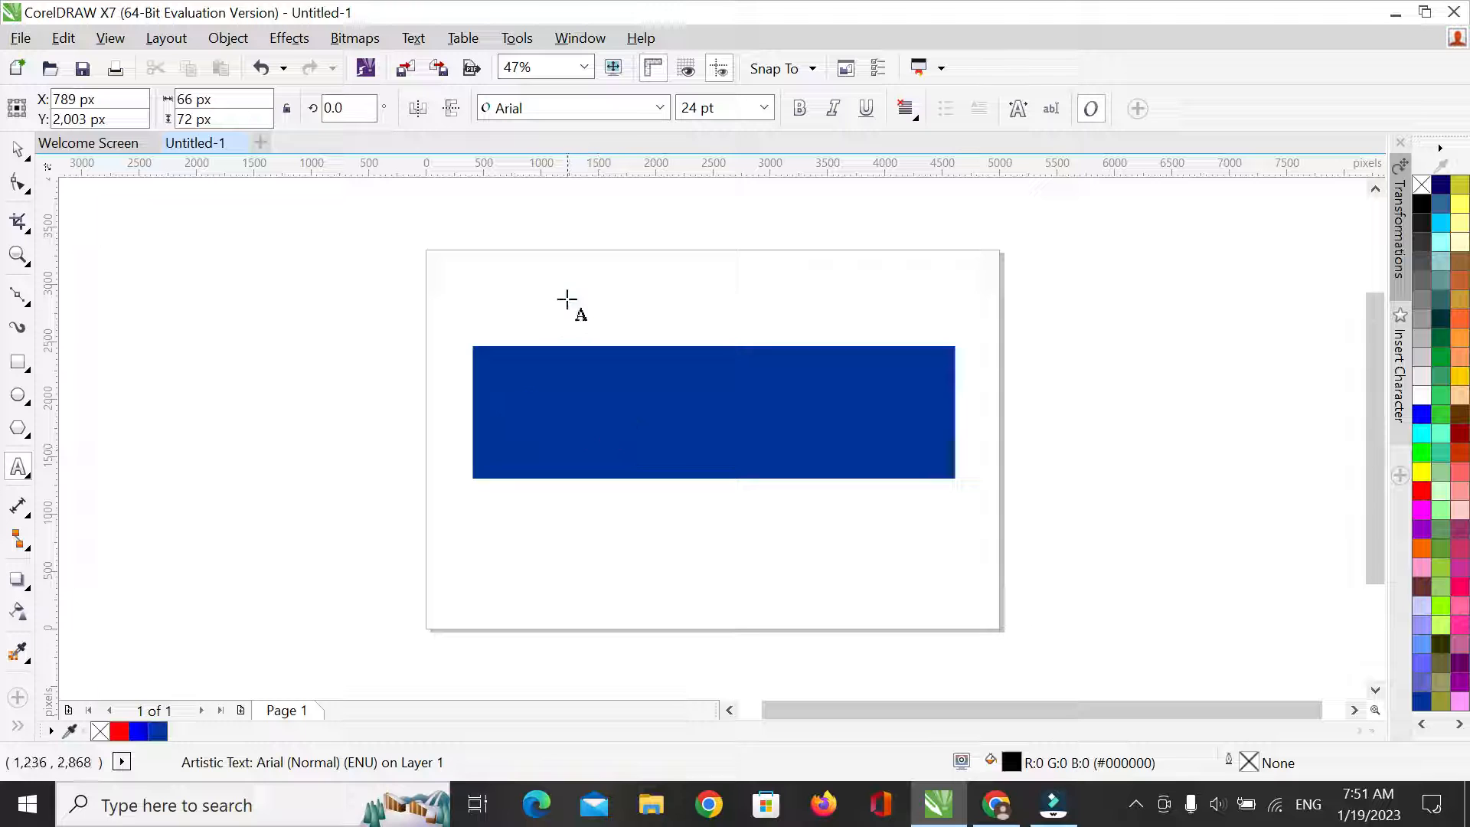
click(517, 293)
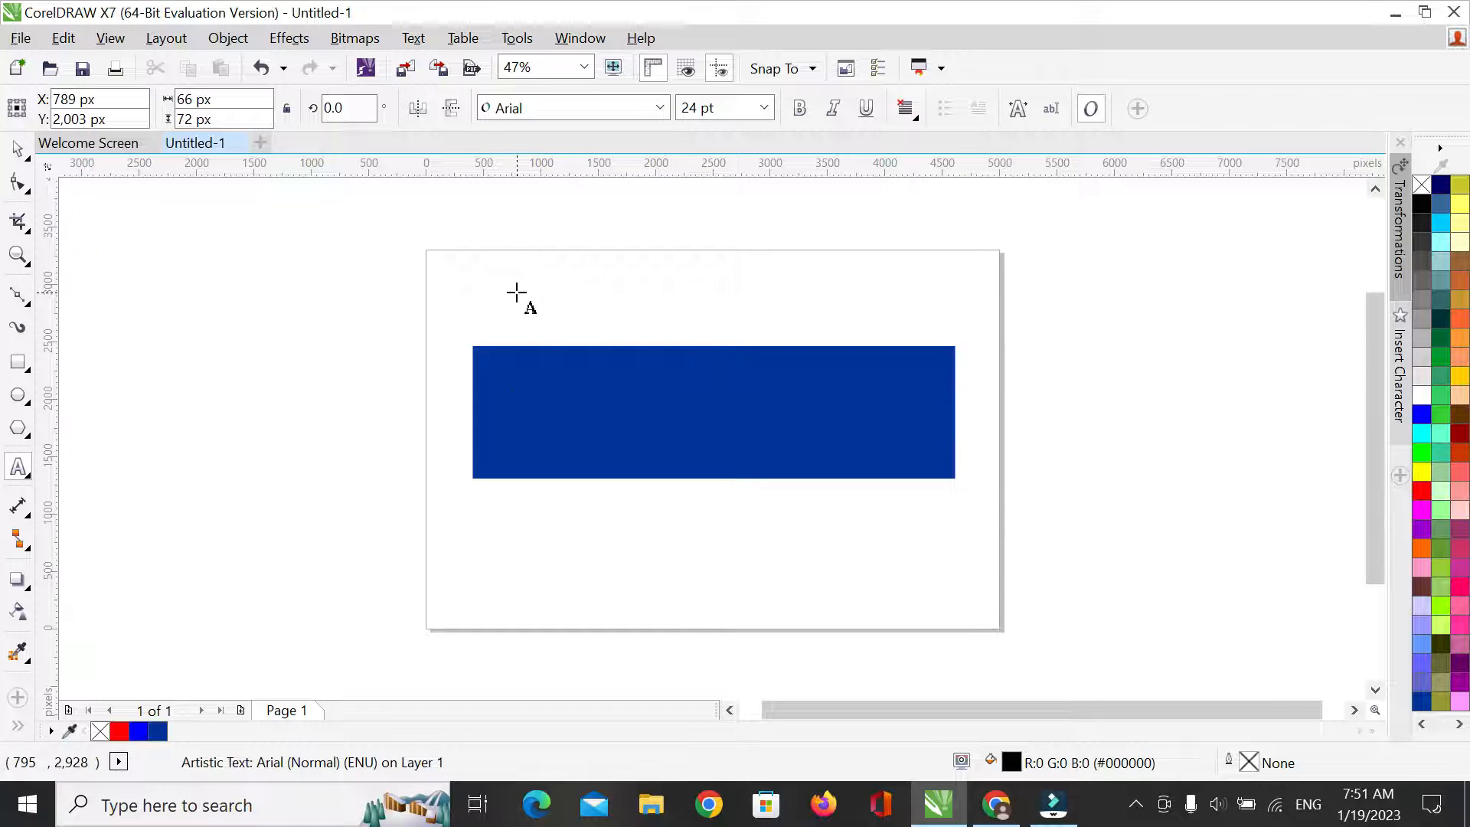
text(YES BANK)
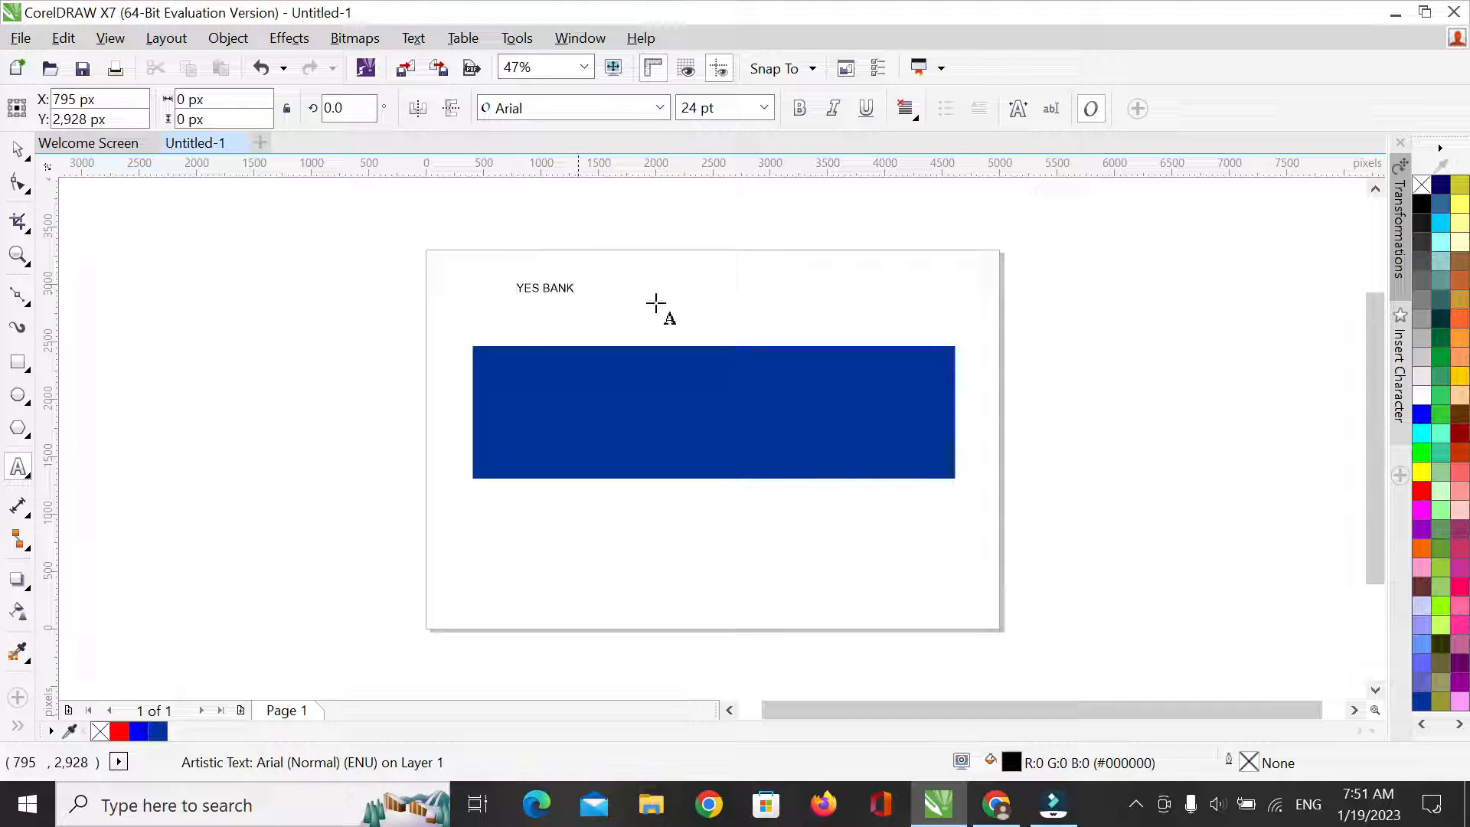
key(Escape)
drag(579, 296, 903, 338)
Widen the gap between YES and BANK with extra spaces and move the text onto the blue rectangle
click(655, 302)
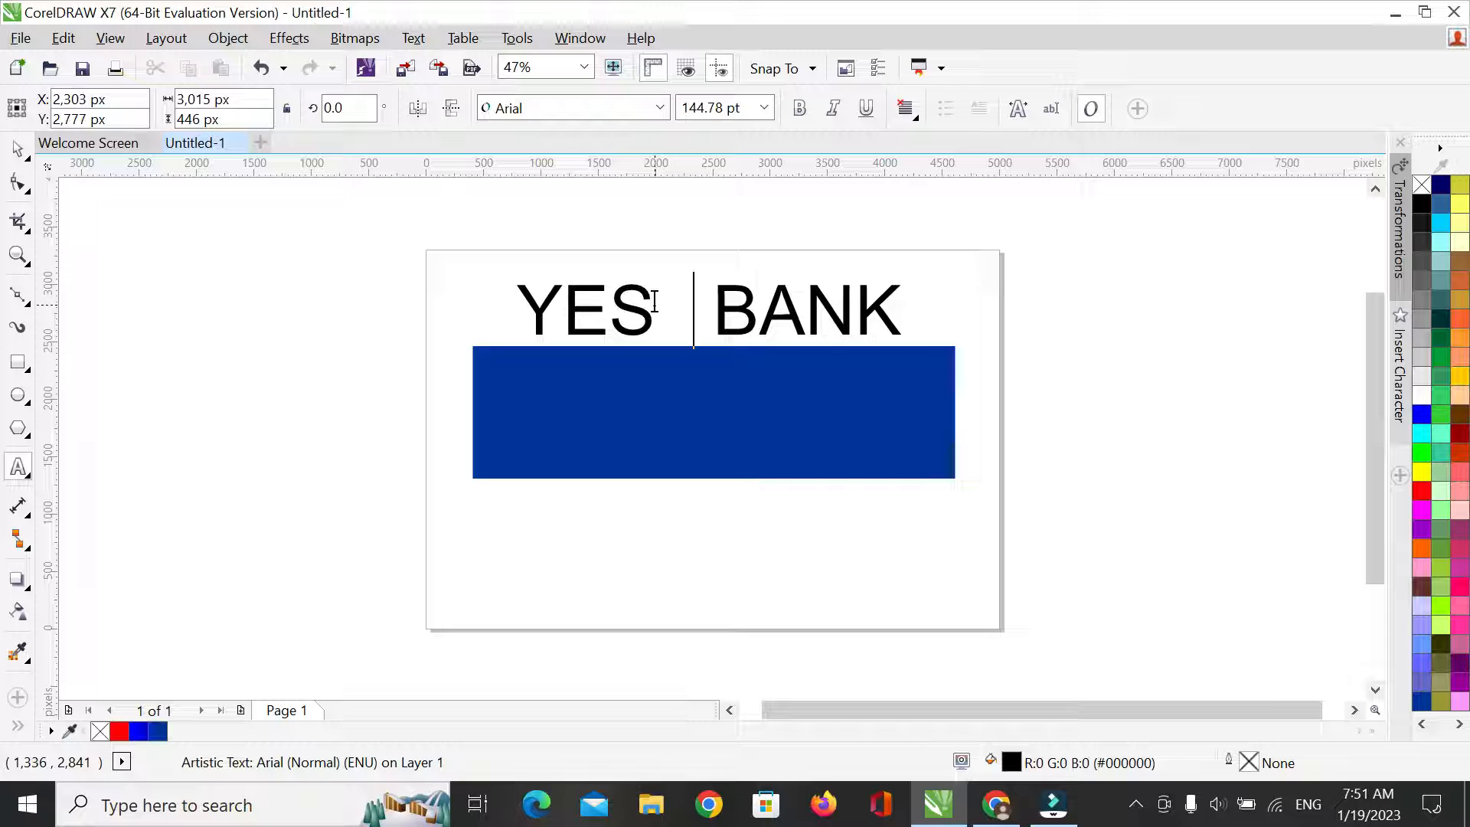
mouse_move(709, 310)
mouse_down()
mouse_move(692, 382)
mouse_move(702, 412)
mouse_up()
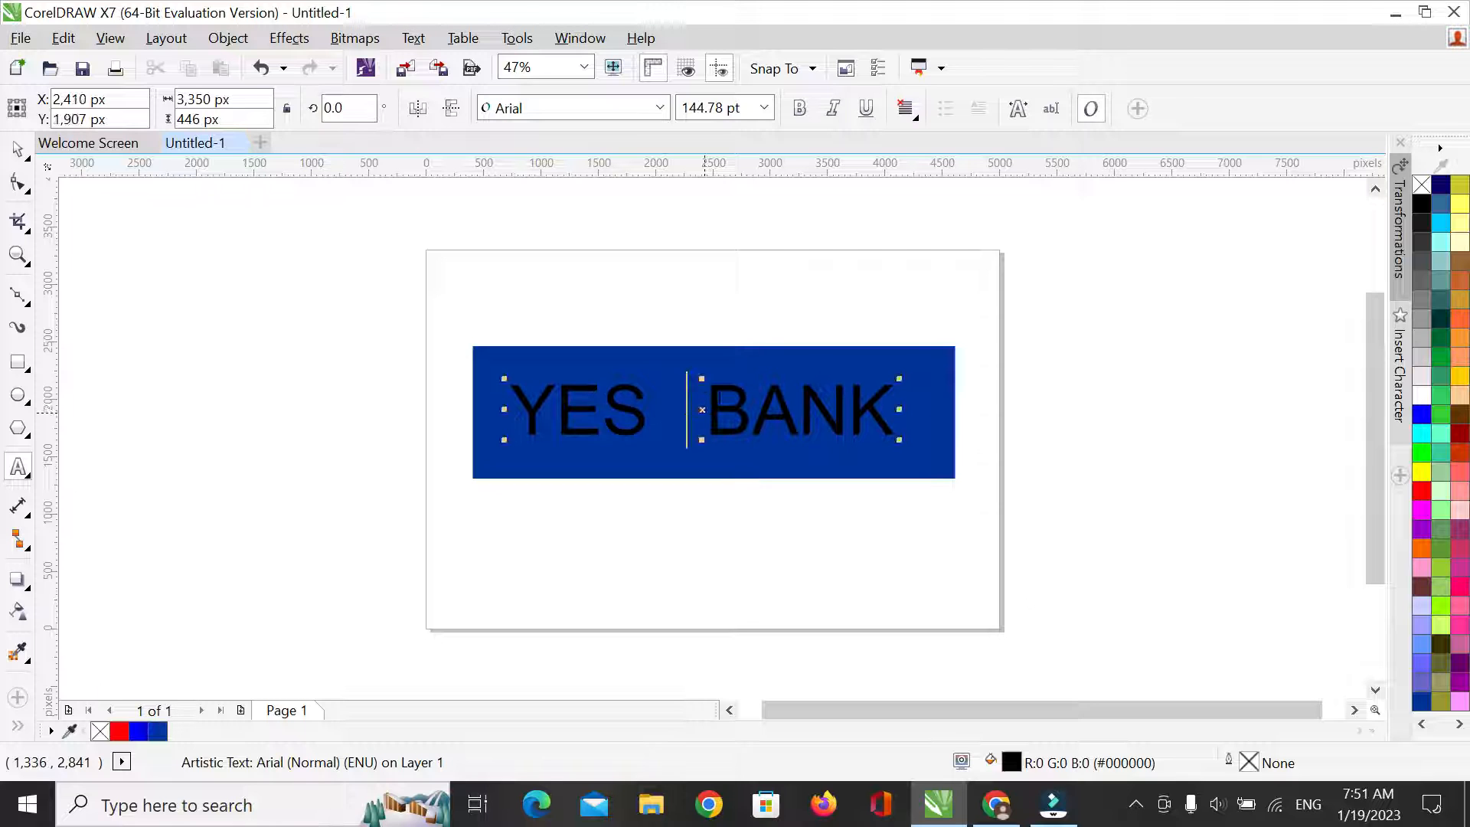
Colour both the fill and the outline of the YES BANK text white
click(1423, 398)
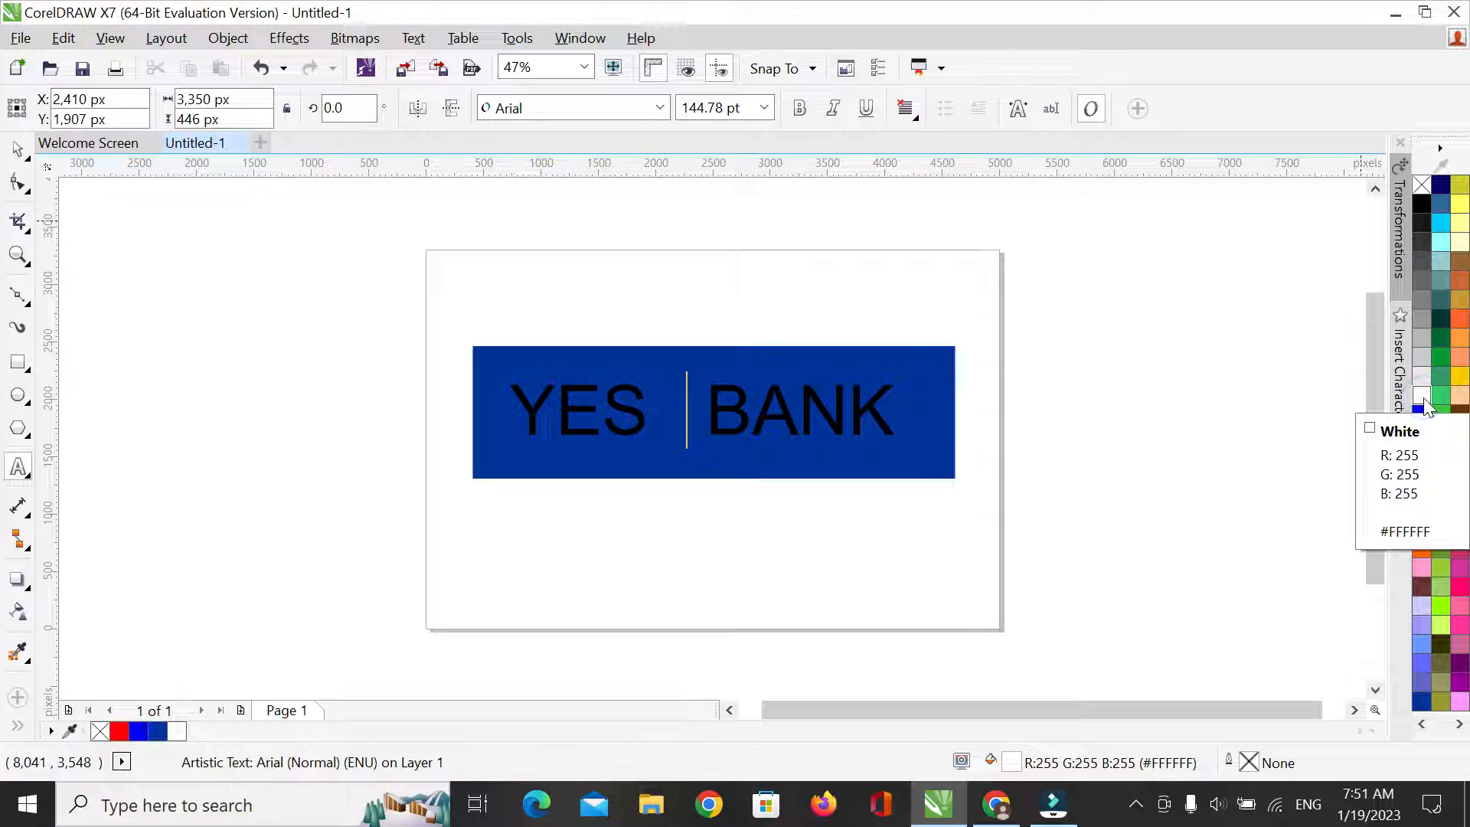
click(18, 151)
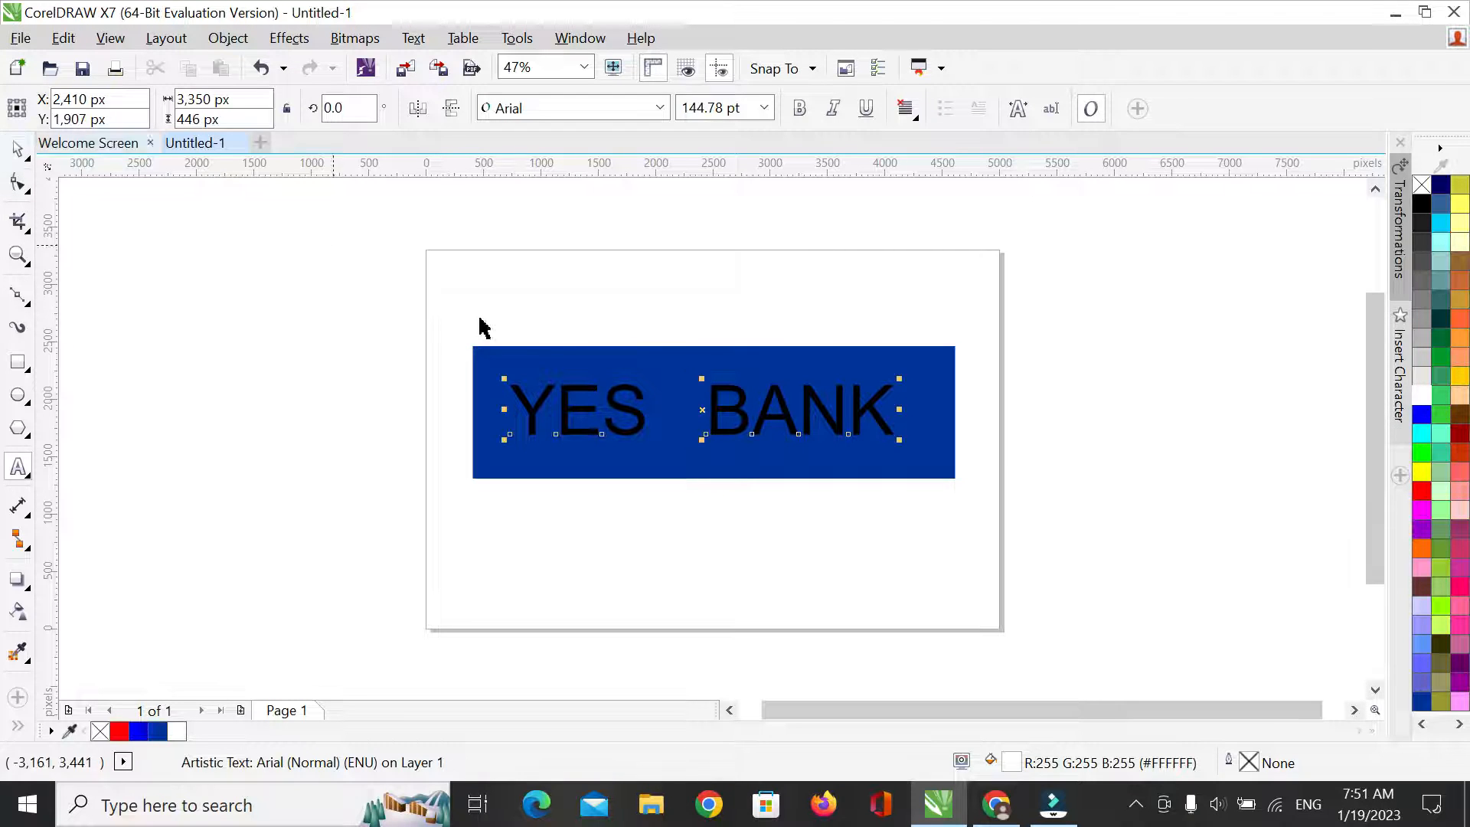
click(1423, 398)
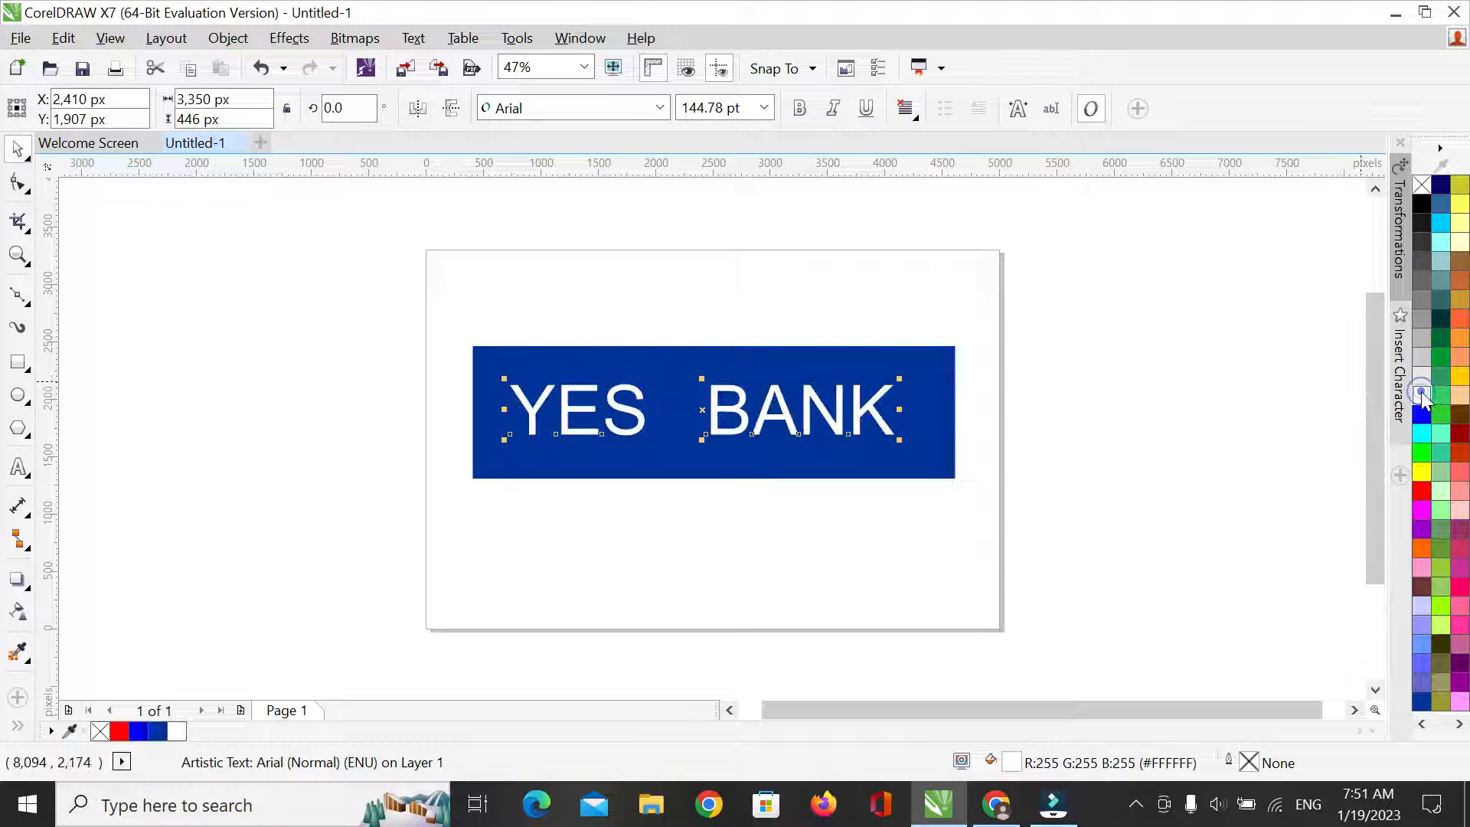
right_click(1423, 398)
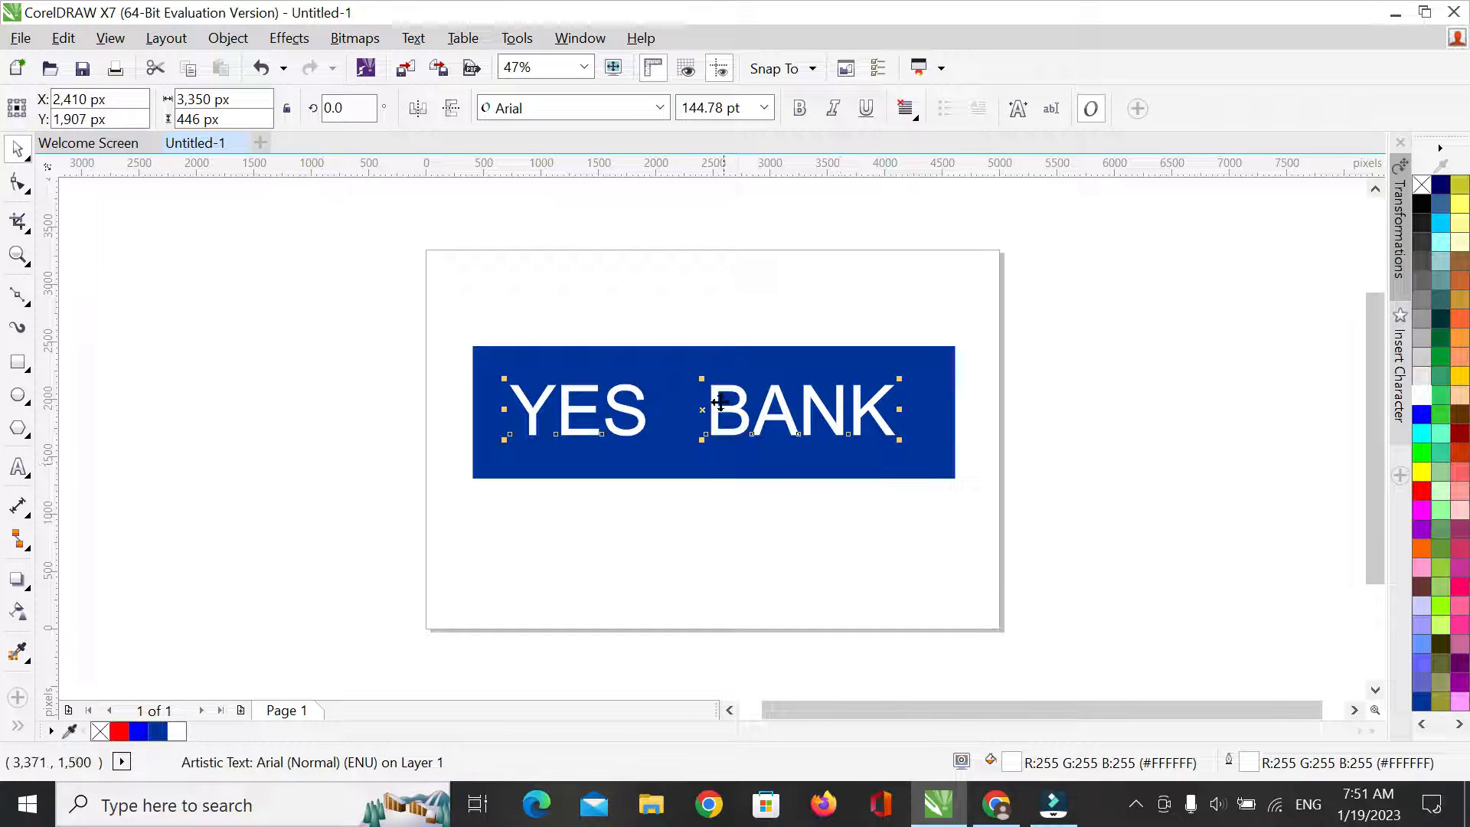
Make the YES BANK text bold and enlarge it to about 161 pt, centred on the blue rectangle
click(800, 109)
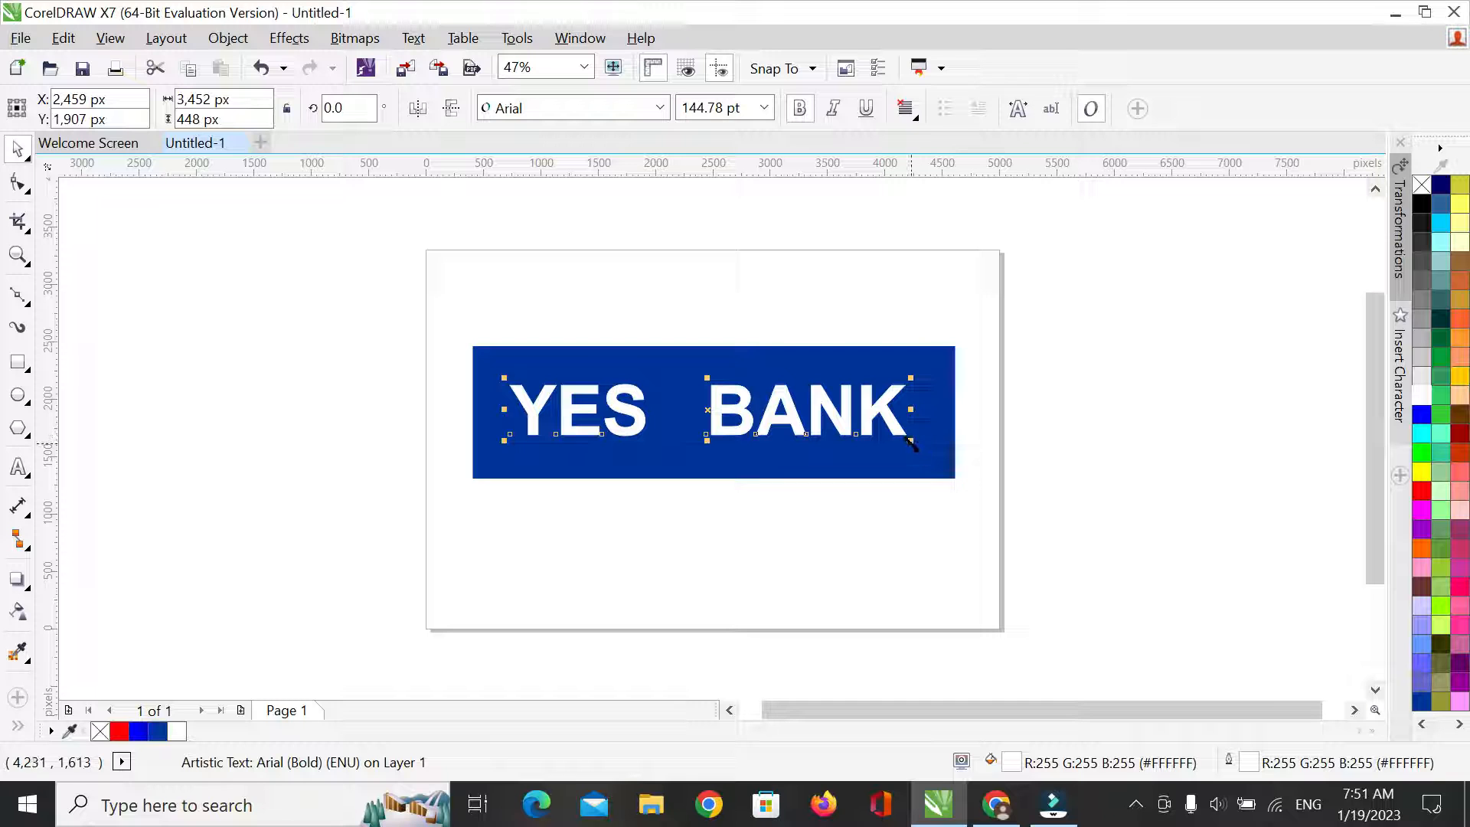
drag(911, 442, 937, 452)
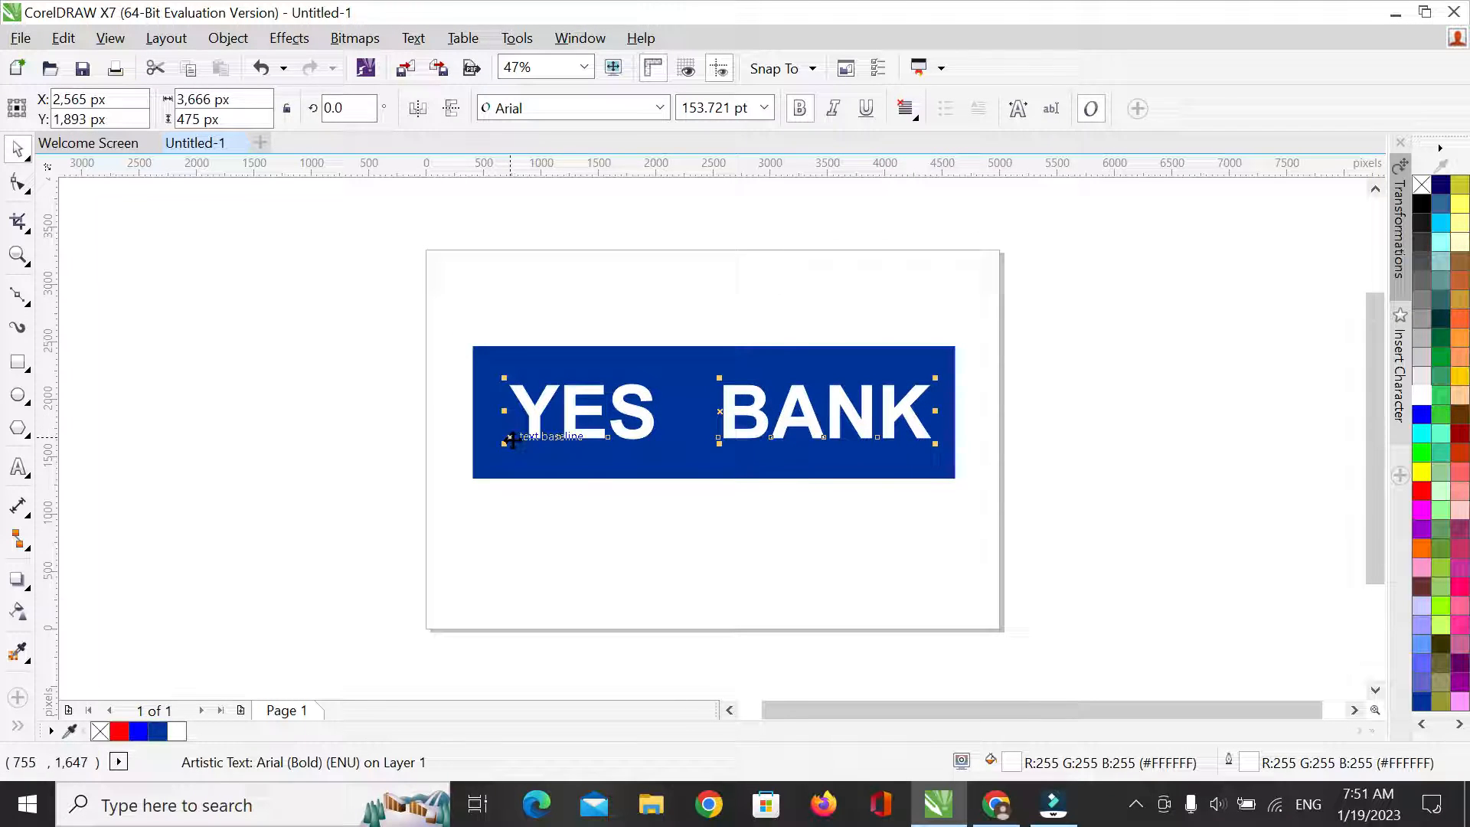
drag(505, 443, 487, 458)
key(Right)
key(Right)
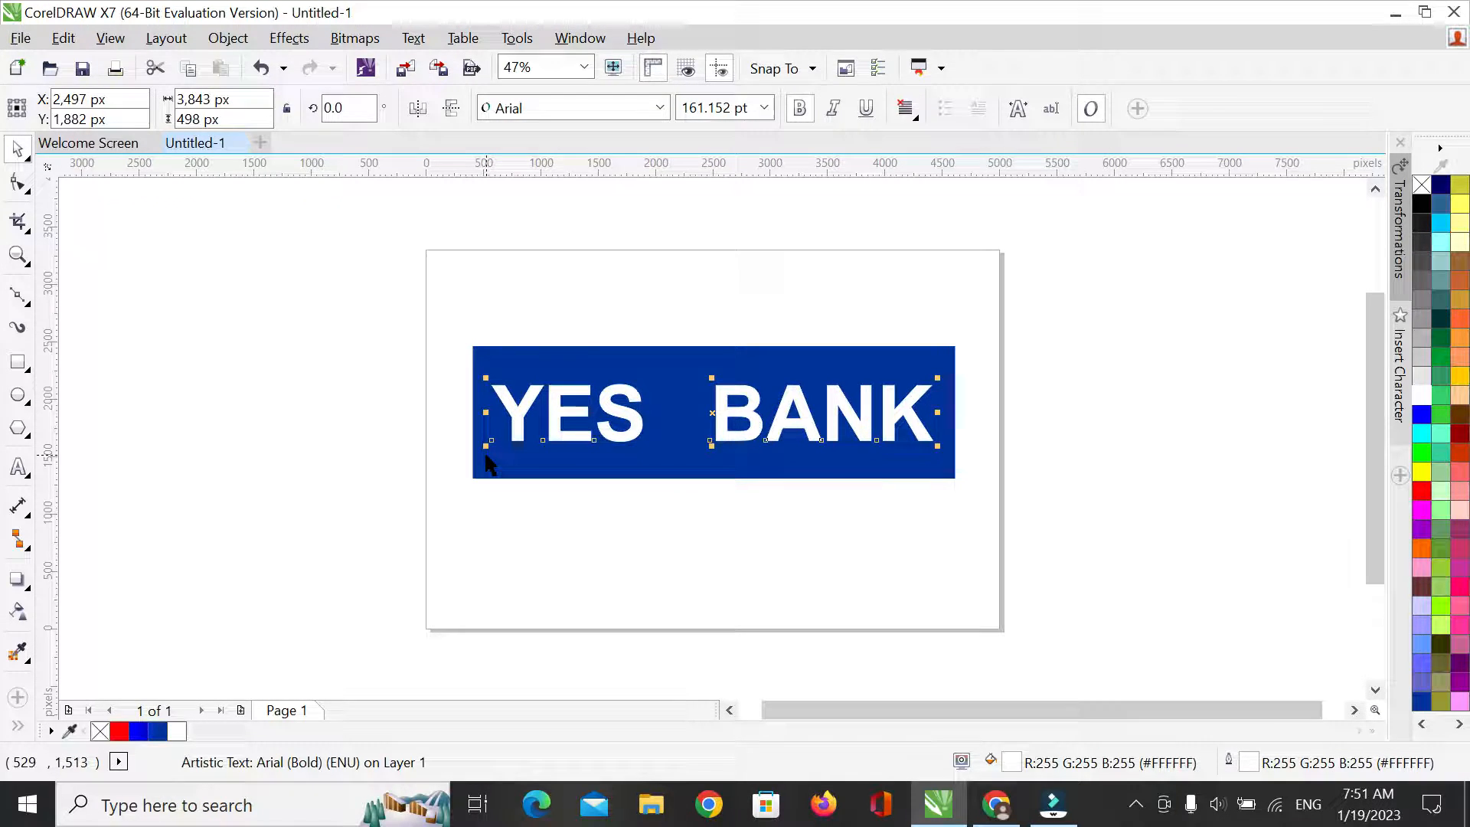
click(791, 273)
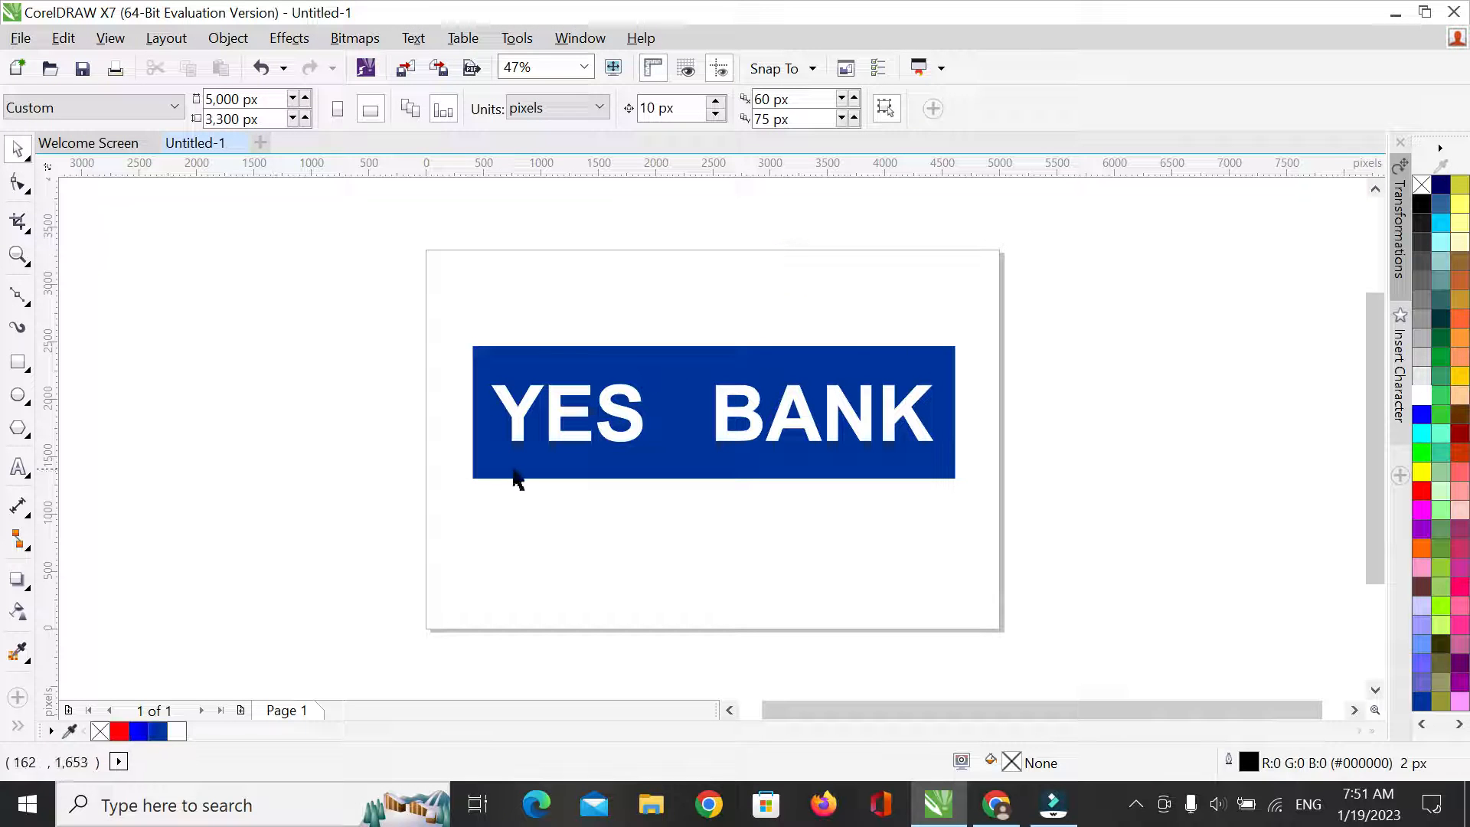
Draw a closed four-point check mark of straight Bezier segments beside the page, about 727 px wide and 1,381 px high
click(20, 297)
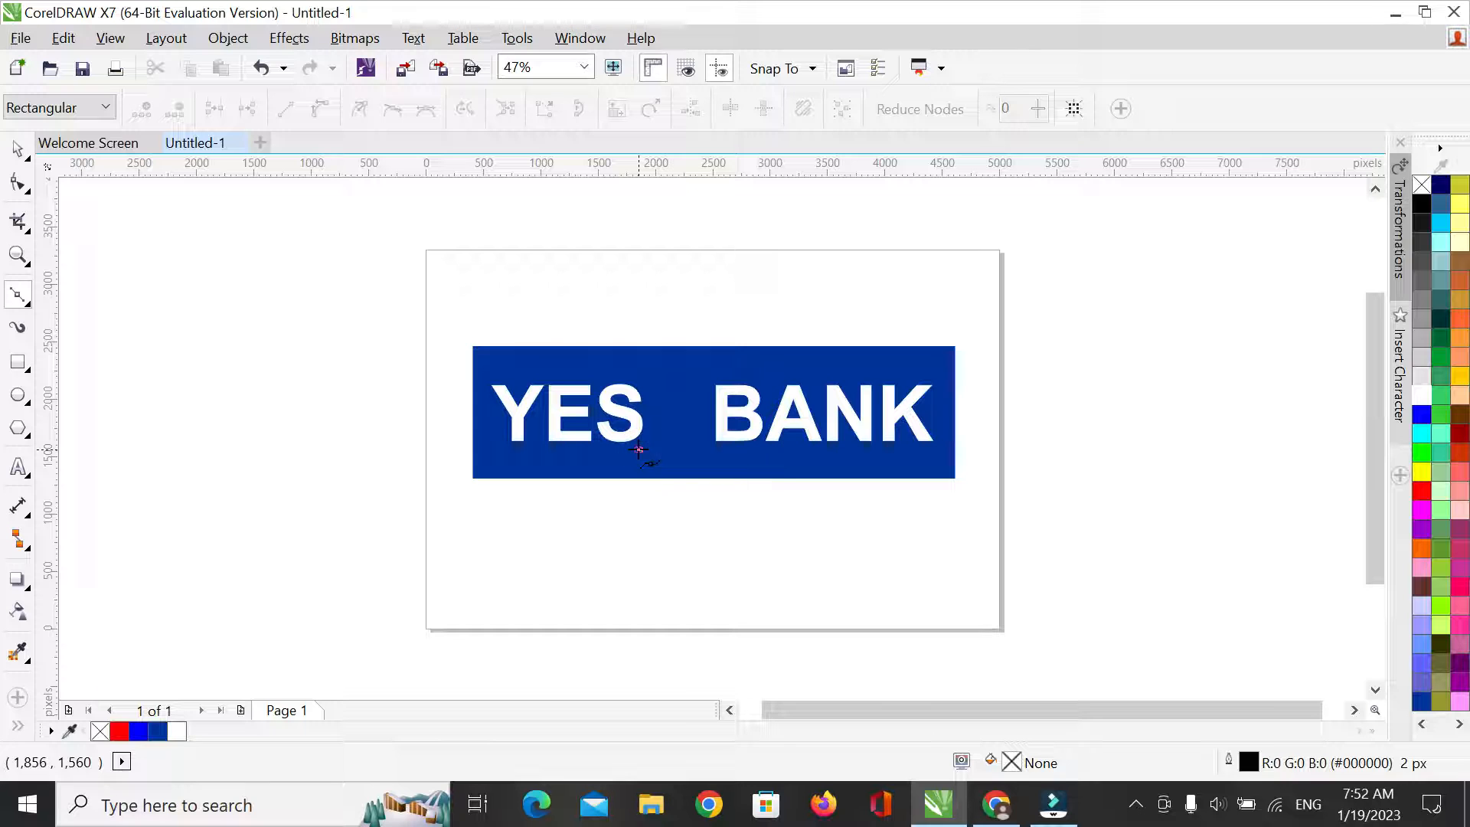
click(656, 484)
key(Escape)
click(1041, 473)
click(1067, 497)
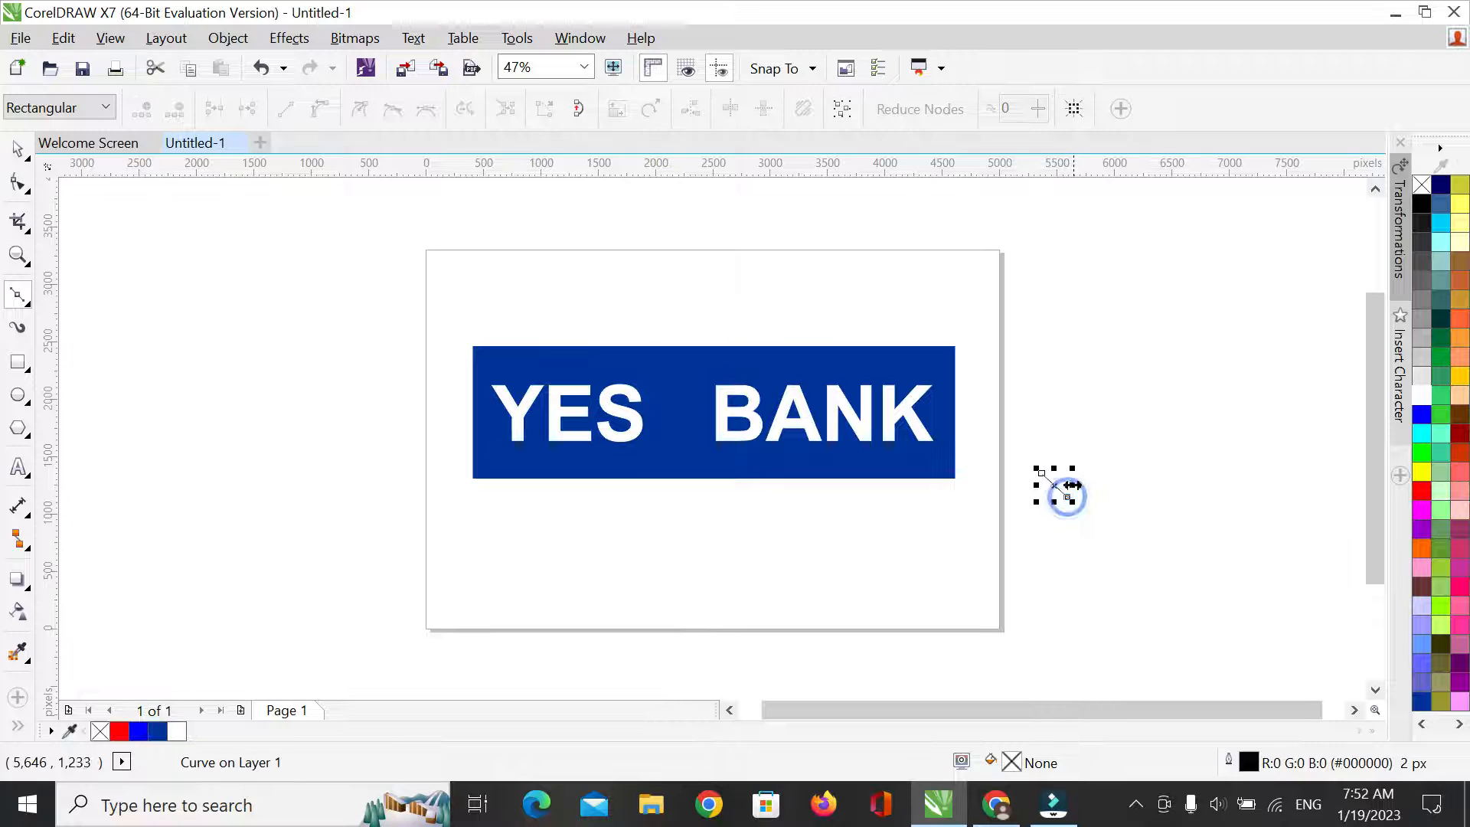
click(1125, 338)
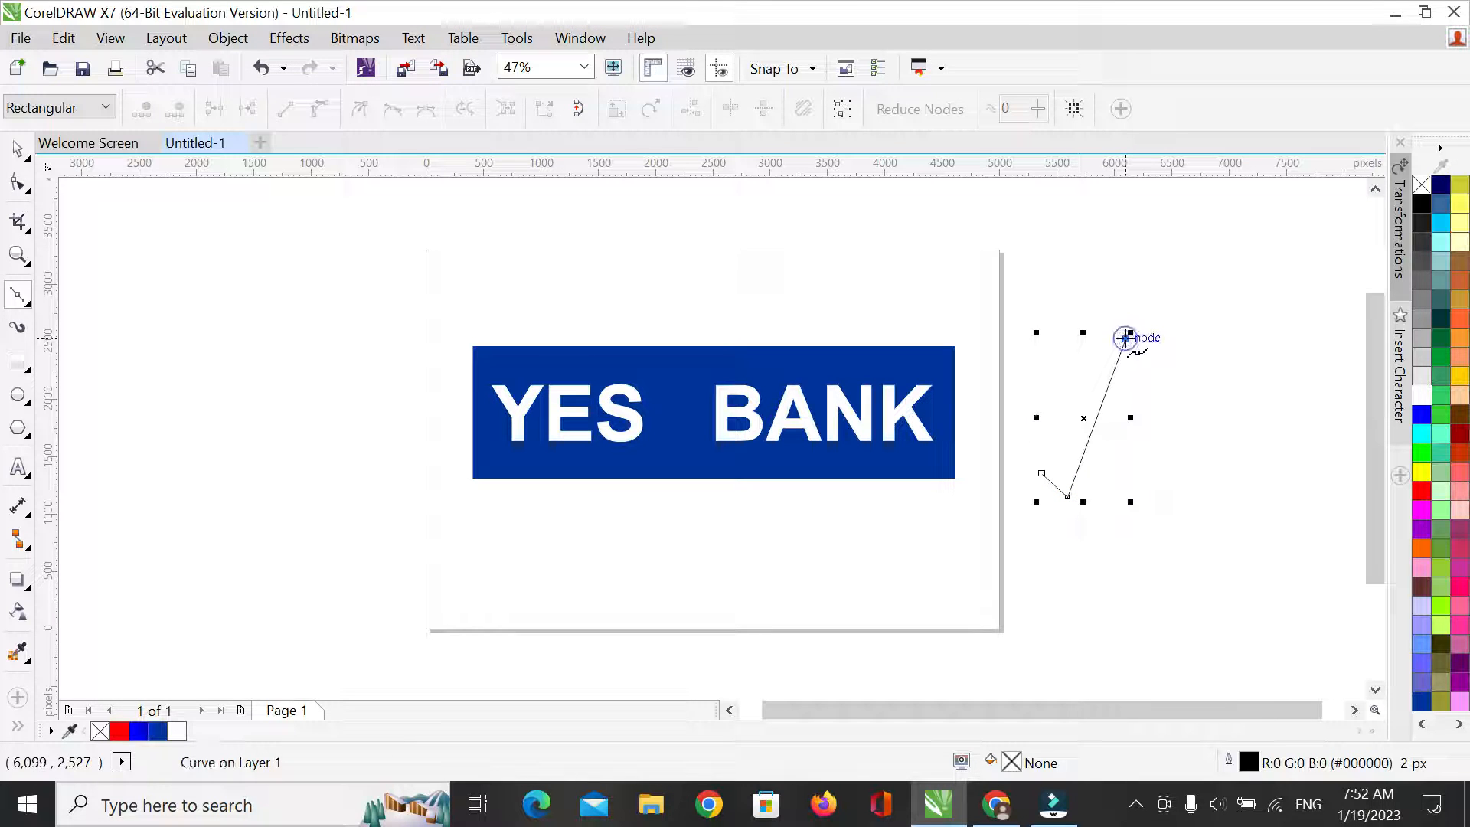
click(1060, 468)
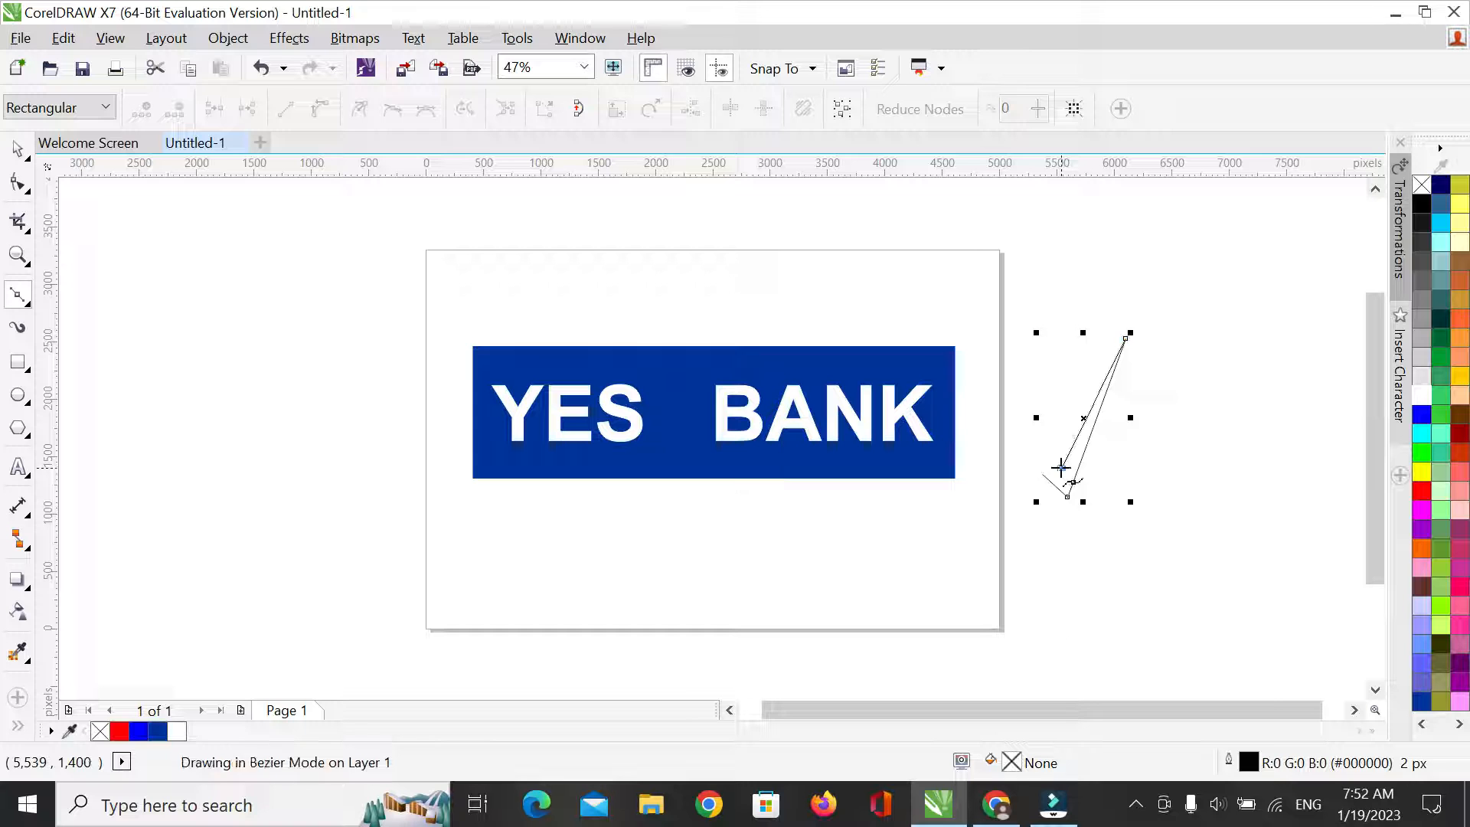
click(1042, 473)
key(space)
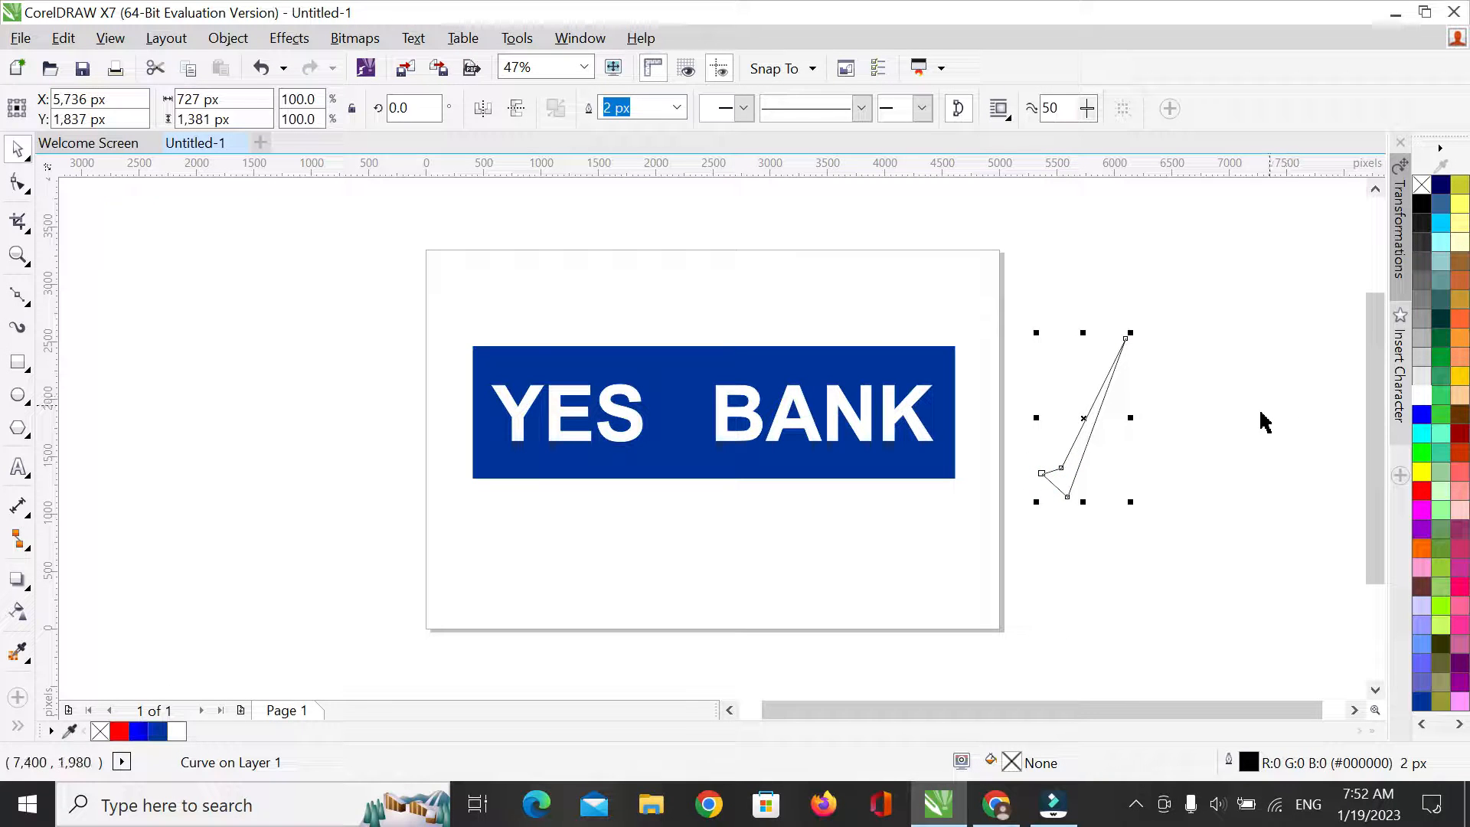
Colour the check mark's fill and outline red (#FF0000)
click(1251, 415)
click(1065, 481)
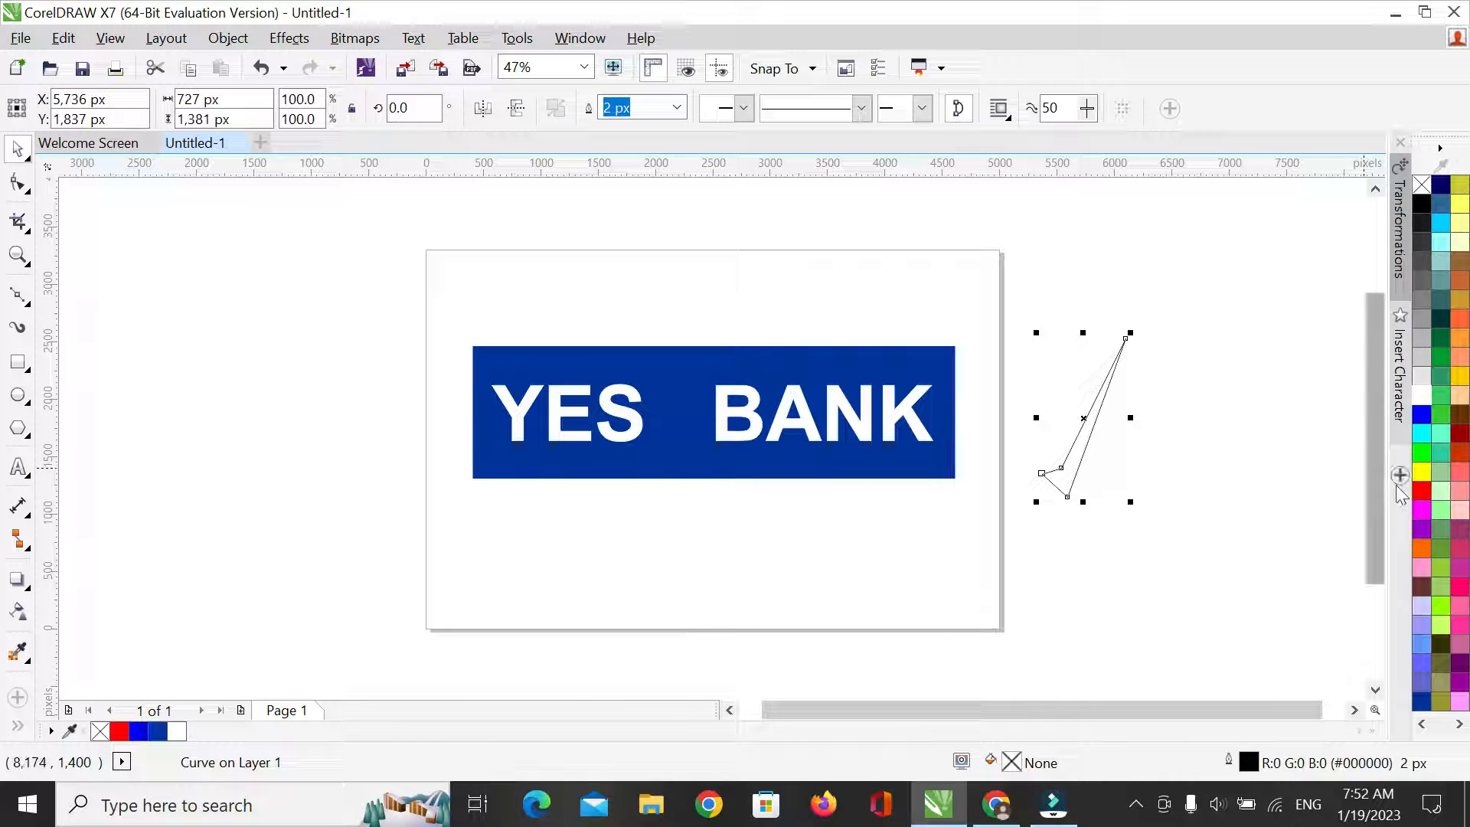
click(1420, 492)
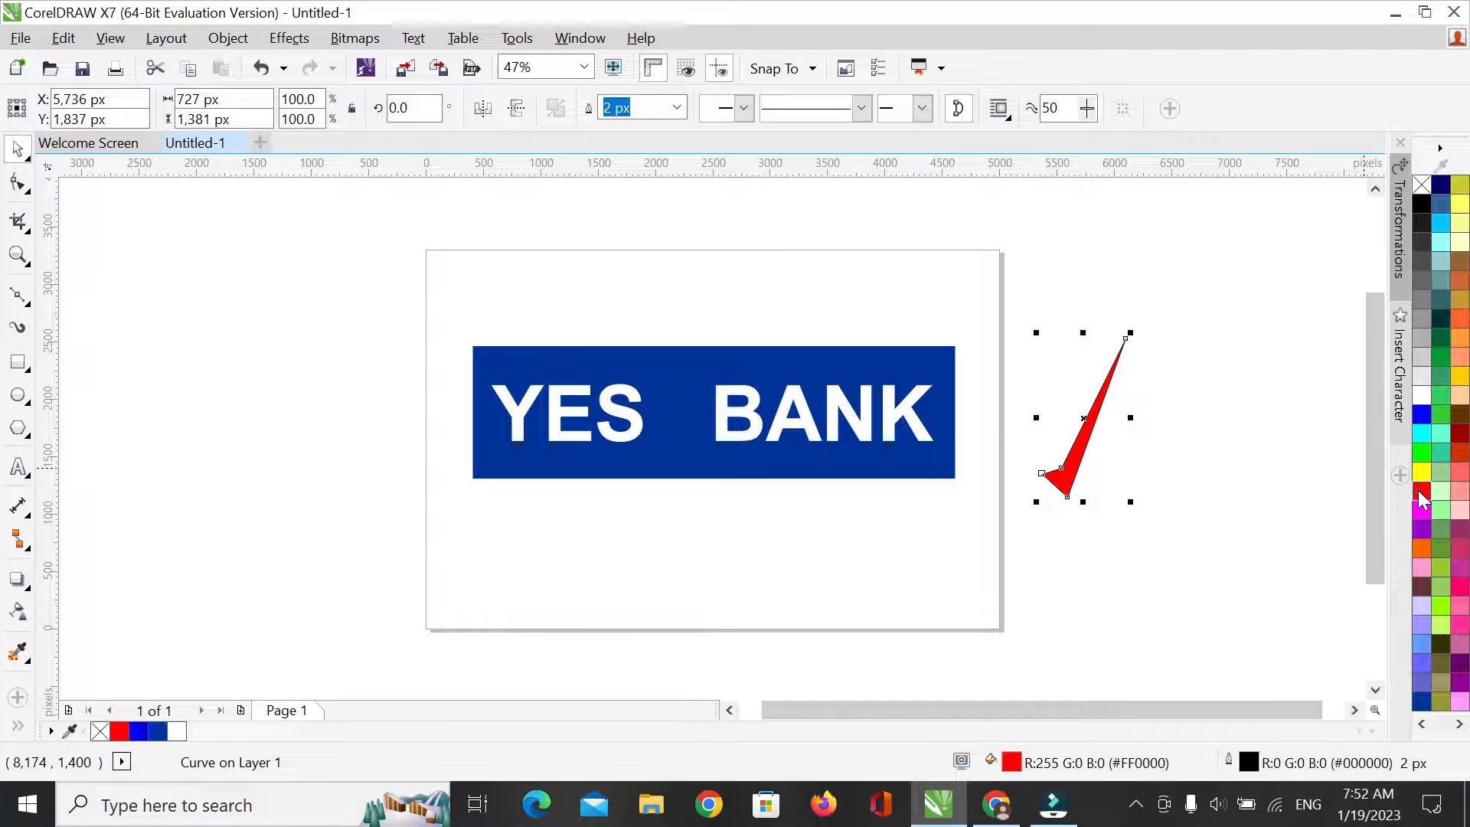
click(1269, 494)
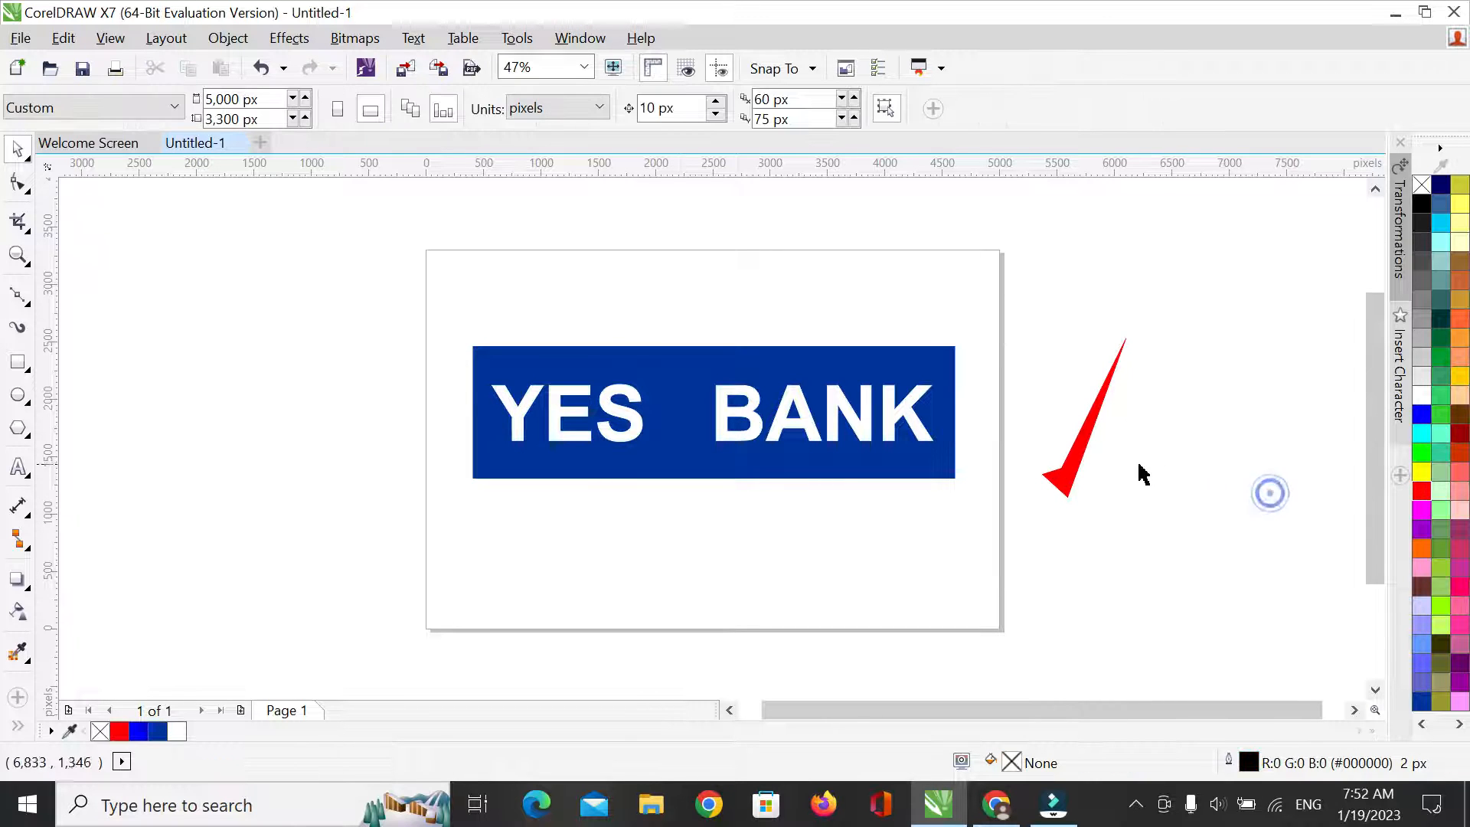
Move the red check mark into the gap between YES and BANK
click(1066, 477)
drag(1065, 476, 683, 431)
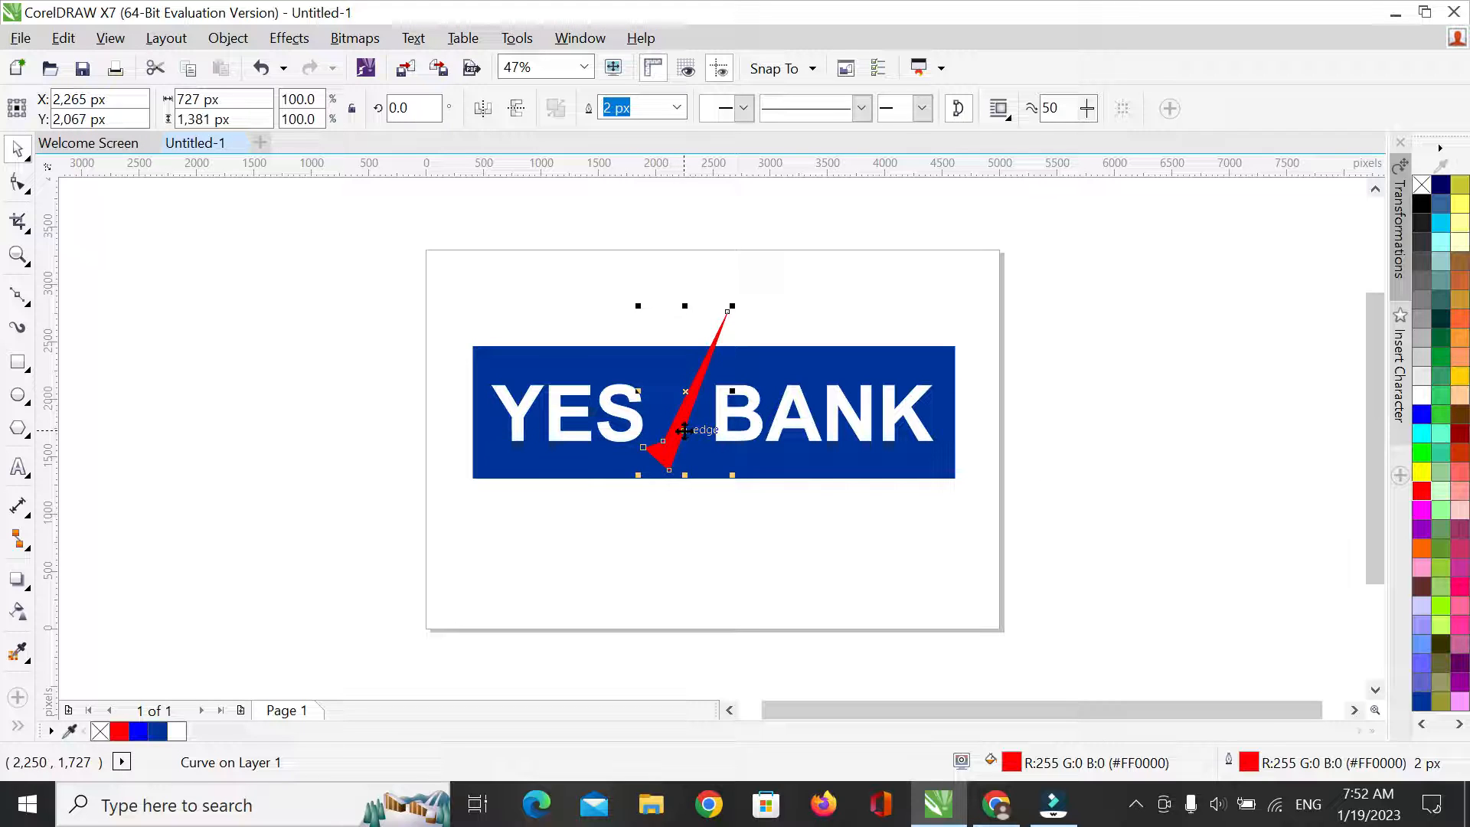
click(788, 493)
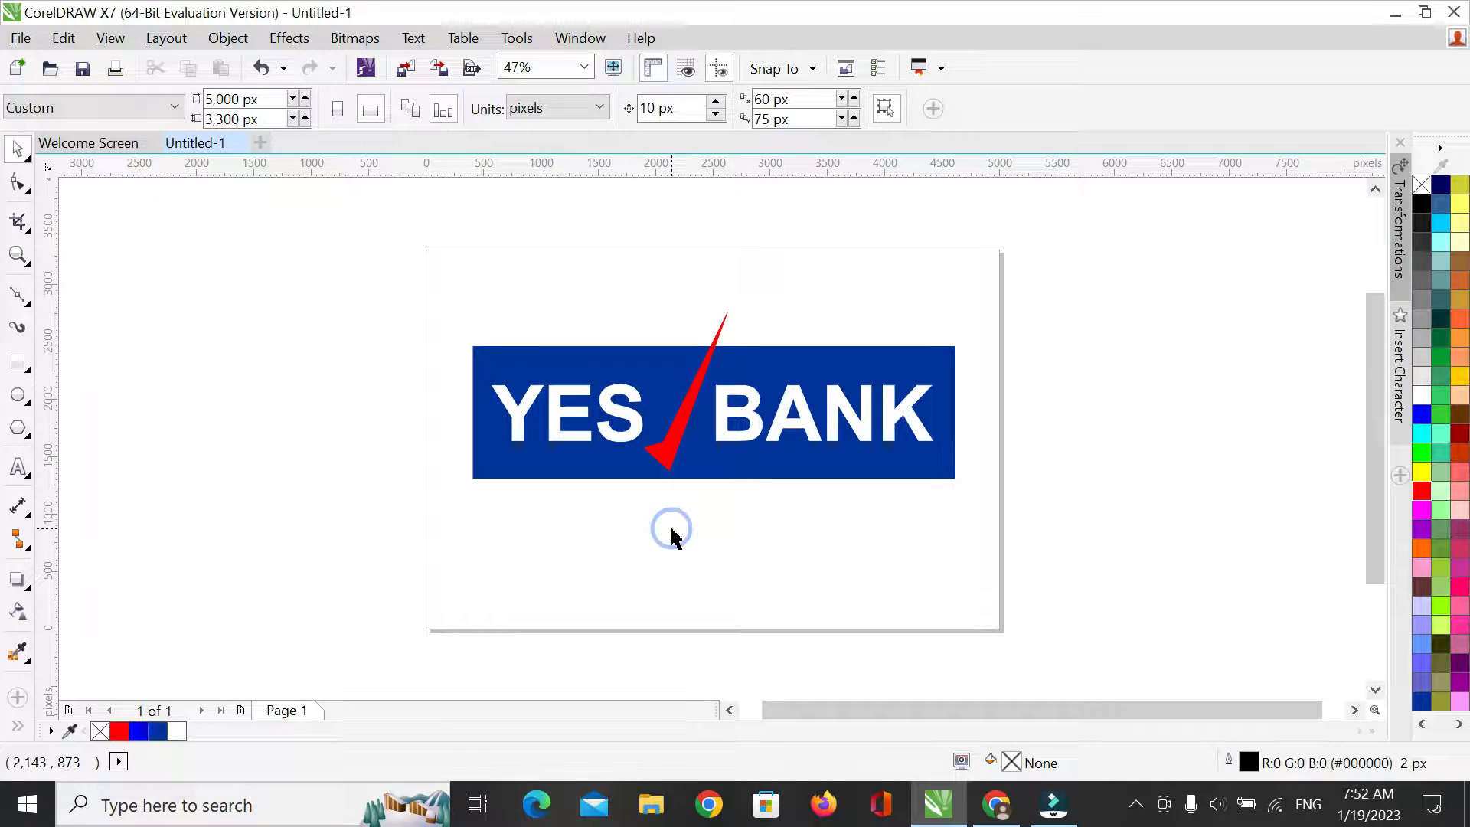
Activate the Shape tool for editing the red check mark's nodes
key(F10)
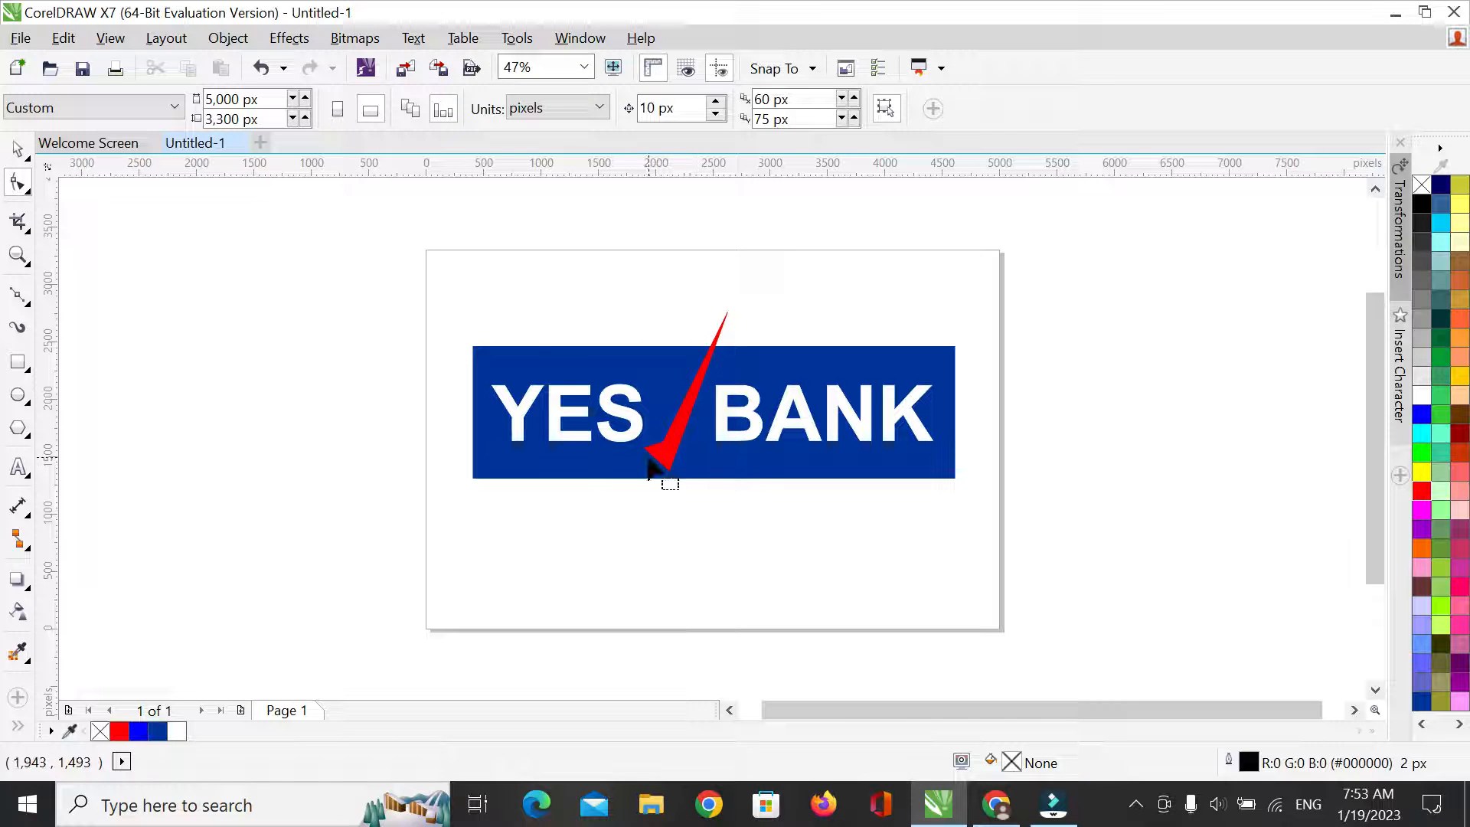